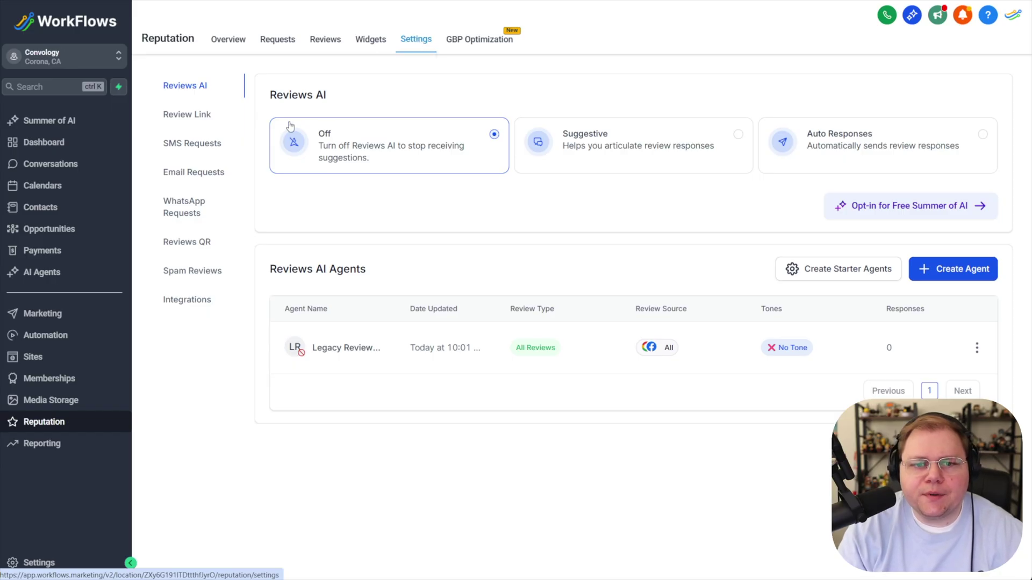
Open Review Link under Reputation Settings, which lands on the sub-account's Integrations page
{"action": "left_click", "coordinate": [183, 121]}
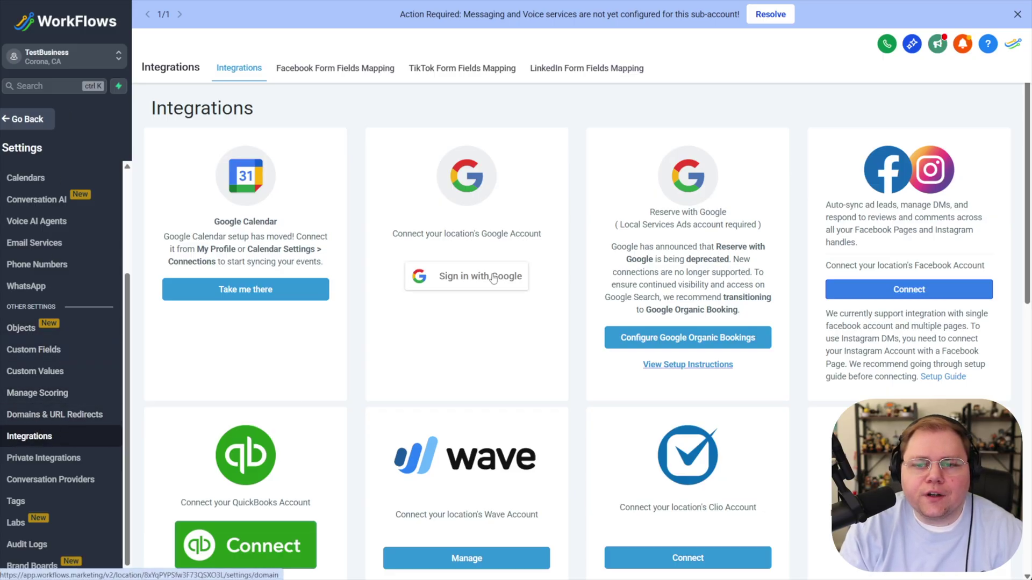
Look over the Integrations page before returning to Reputation's Email Requests settings
{"action": "left_click_drag", "start_coordinate": [392, 234], "coordinate": [531, 235]}
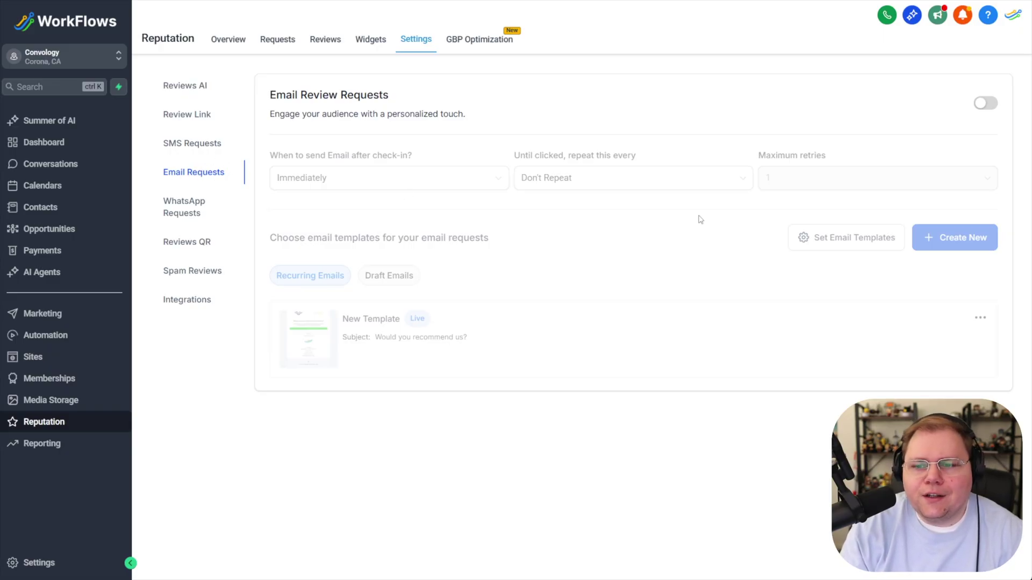
Switch on Email Review Requests and bring up the email template assignments
{"action": "left_click", "coordinate": [985, 103]}
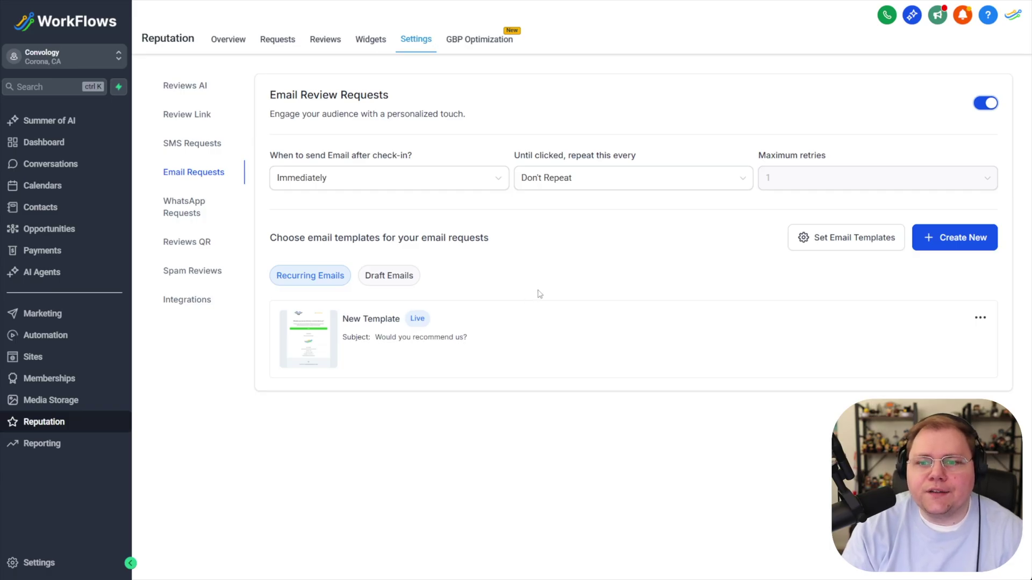
{"action": "left_click", "coordinate": [833, 238]}
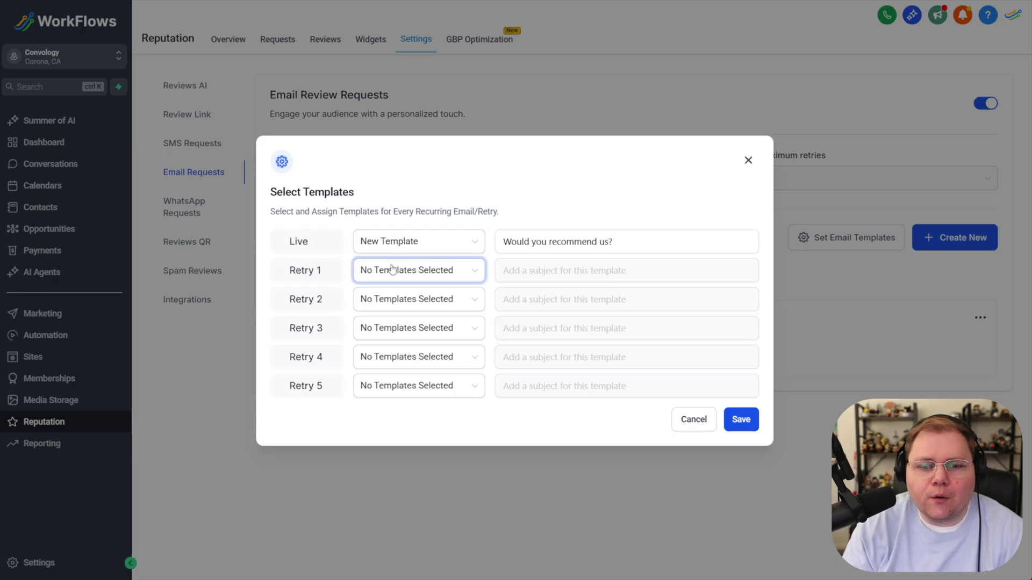
{"action": "left_click_drag", "start_coordinate": [292, 270], "coordinate": [335, 275]}
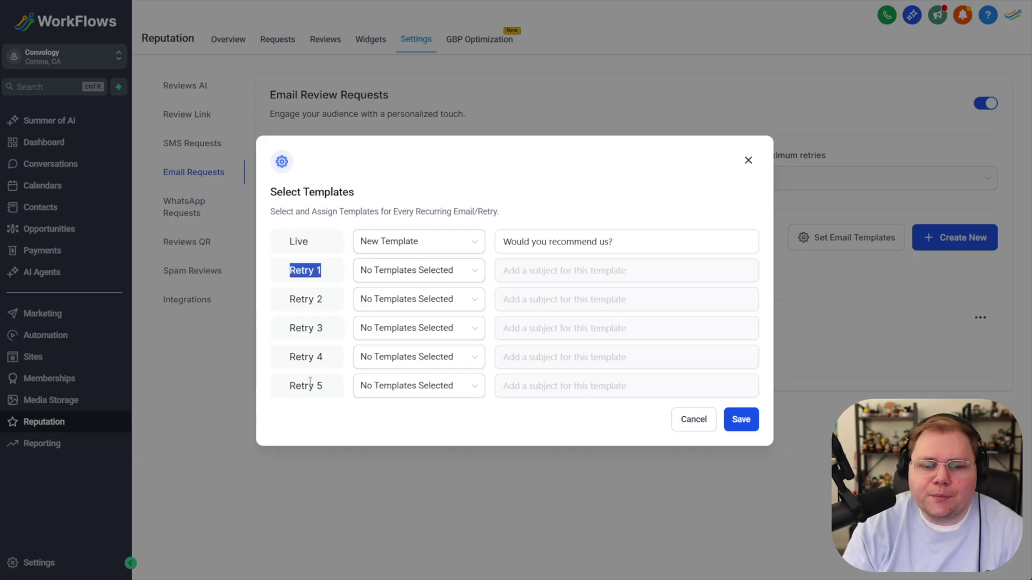
{"action": "left_click_drag", "start_coordinate": [289, 386], "coordinate": [335, 399]}
Keep New Template as the live email without changes, then begin a new email template
{"action": "left_click", "coordinate": [429, 242]}
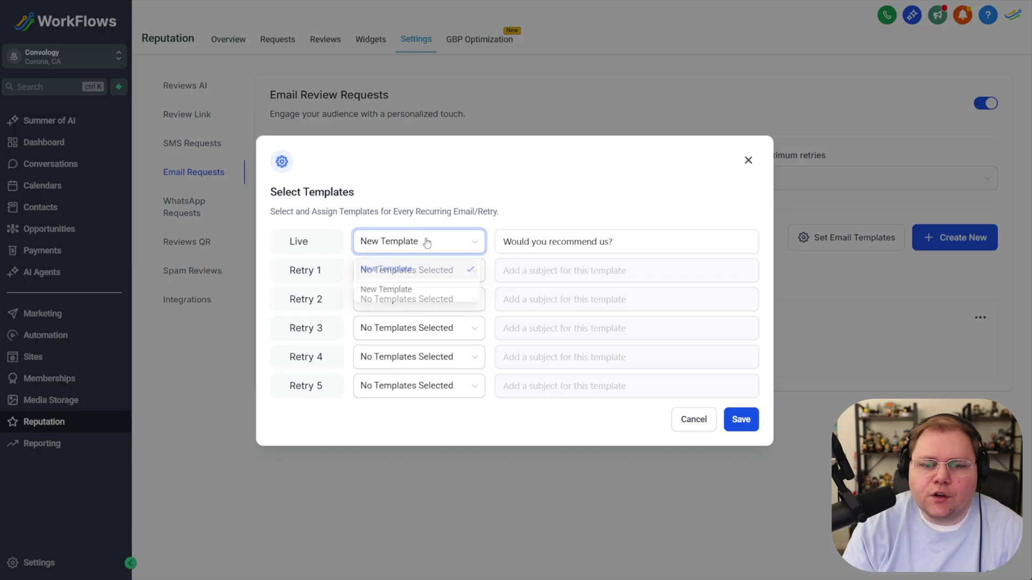
{"action": "left_click", "coordinate": [407, 244]}
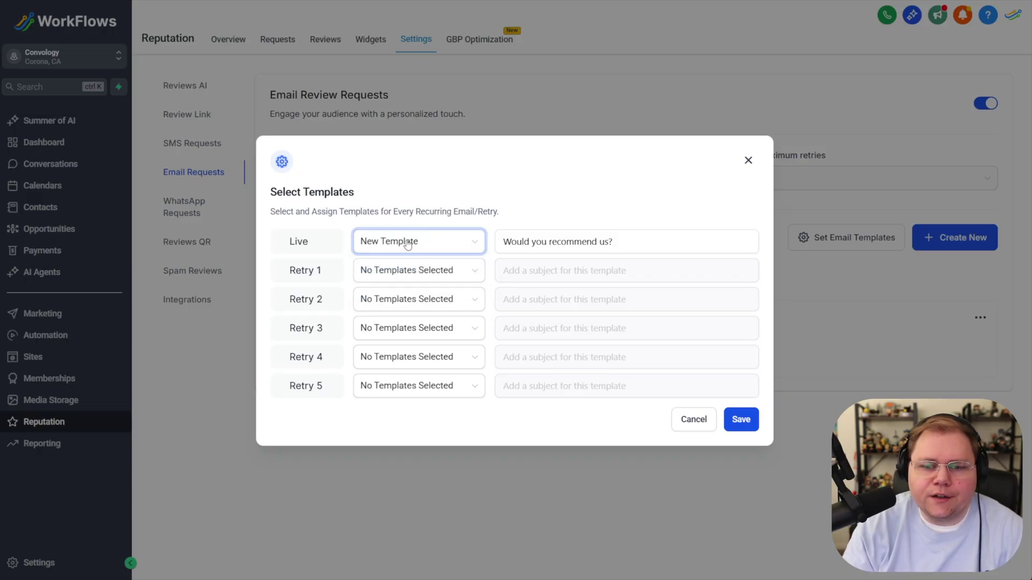
{"action": "left_click", "coordinate": [748, 160]}
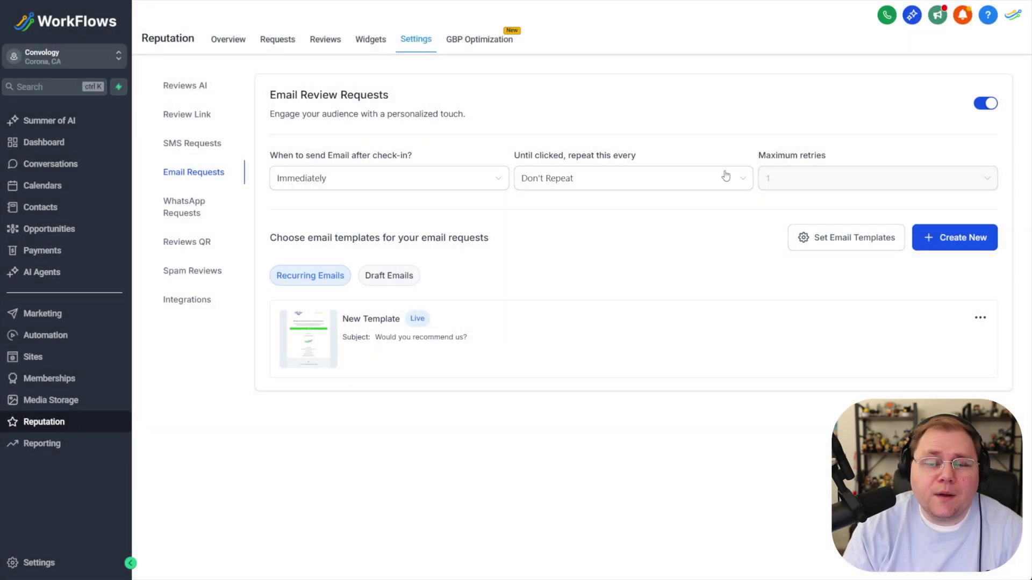
{"action": "left_click", "coordinate": [950, 238]}
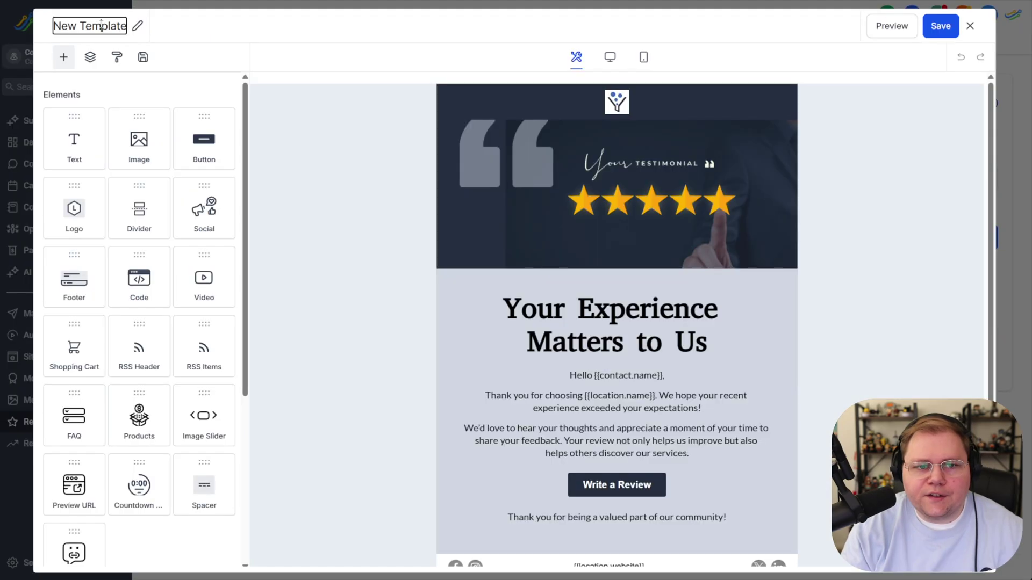
Name the new email template 'Review 1', check its Write a Review button link, and close the editor
{"action": "left_click", "coordinate": [91, 18]}
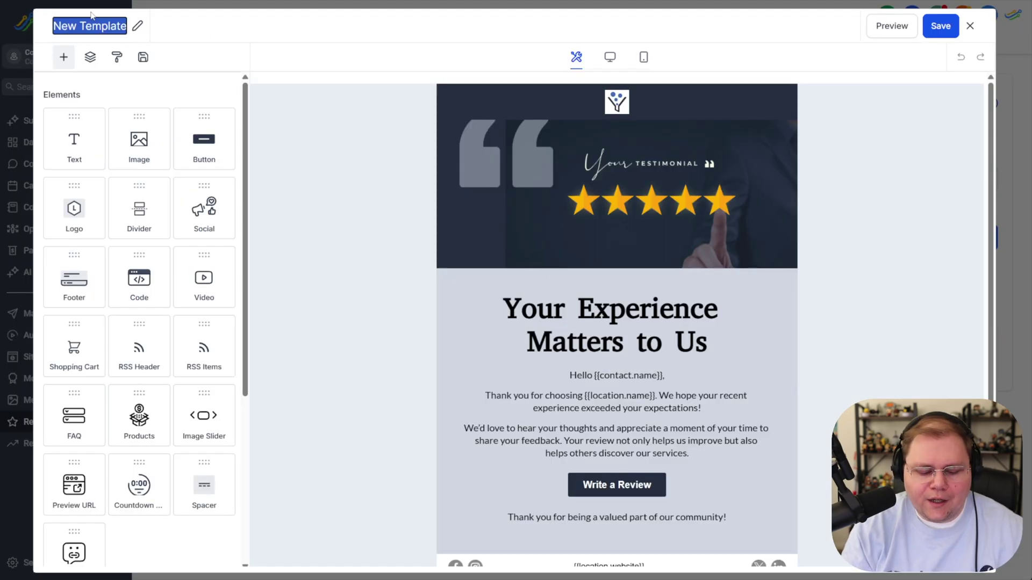
{"action": "type", "text": "Review 1"}
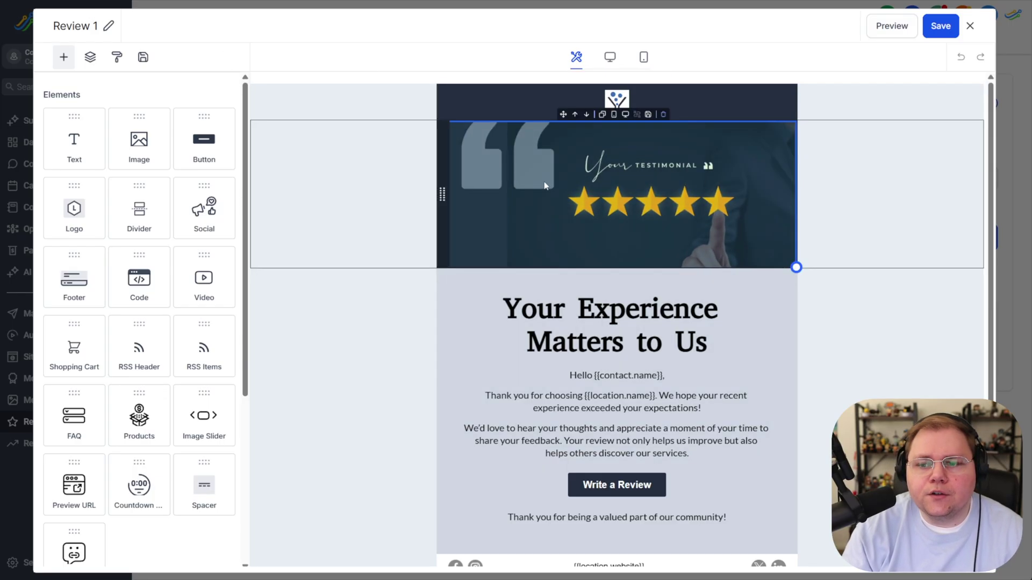
{"action": "scroll", "coordinate": [545, 185], "scroll_direction": "down", "scroll_amount": 1}
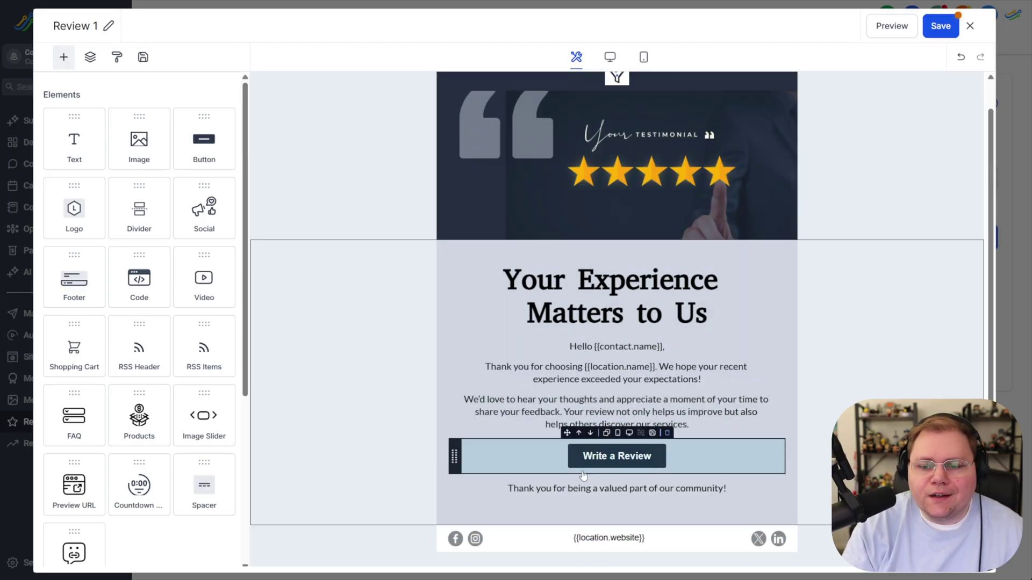
{"action": "left_click", "coordinate": [584, 475]}
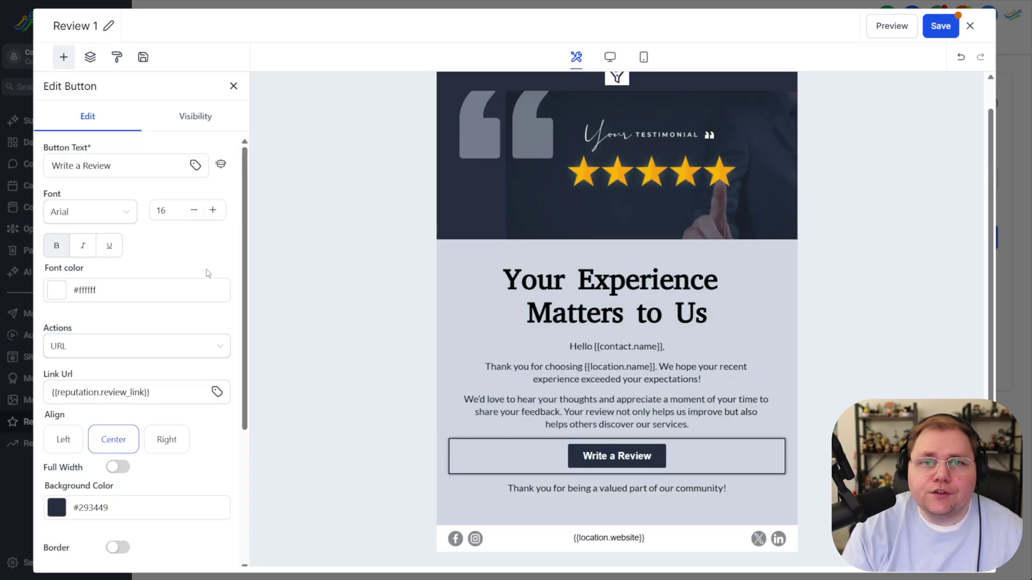
{"action": "left_click", "coordinate": [148, 393]}
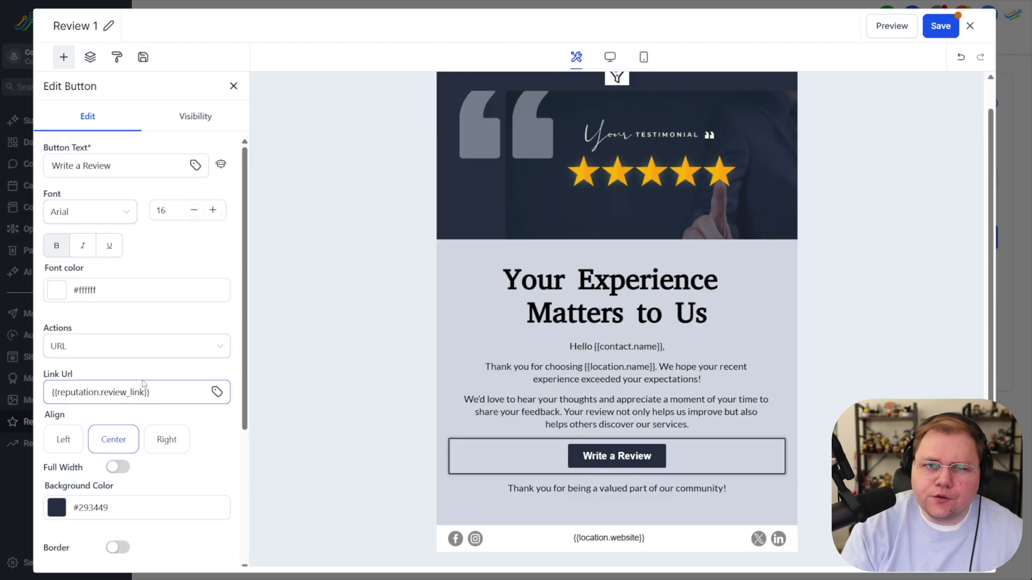
{"action": "left_click_drag", "start_coordinate": [150, 392], "coordinate": [51, 393]}
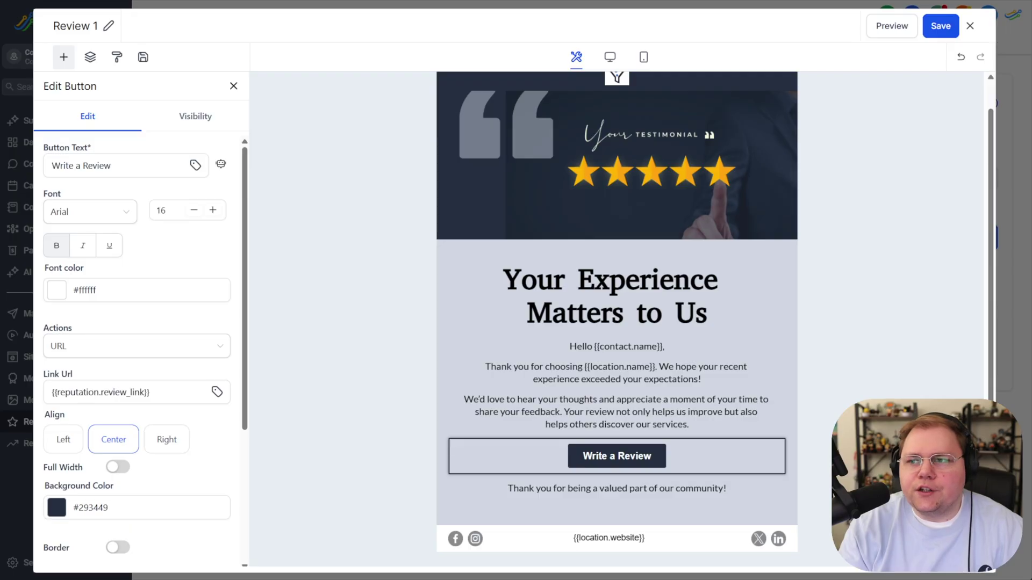
{"action": "left_click", "coordinate": [970, 26]}
Clone the Review 1 draft, retitle the copy 'Review 2+', and save it
{"action": "left_click", "coordinate": [979, 318]}
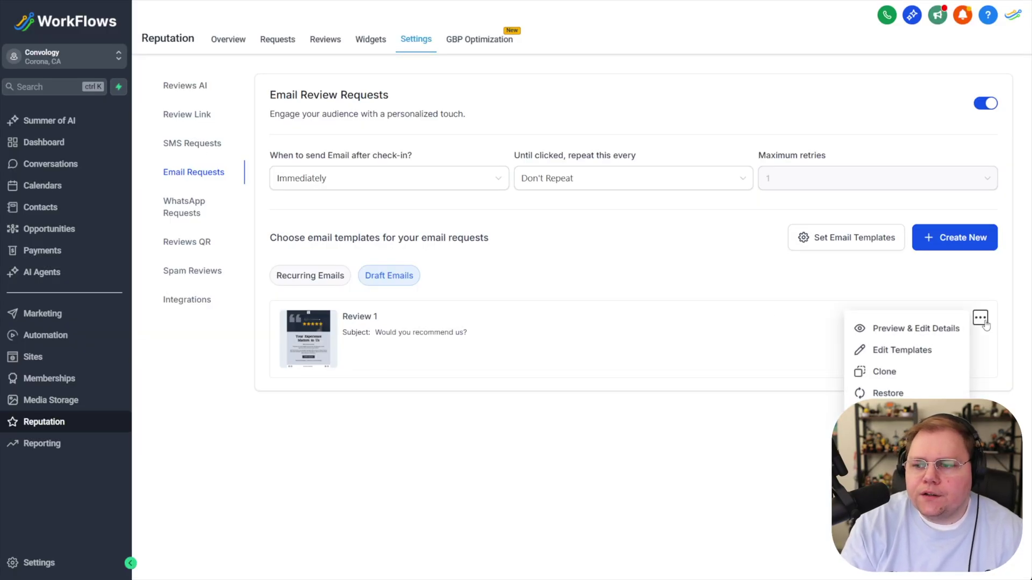
{"action": "left_click", "coordinate": [889, 376]}
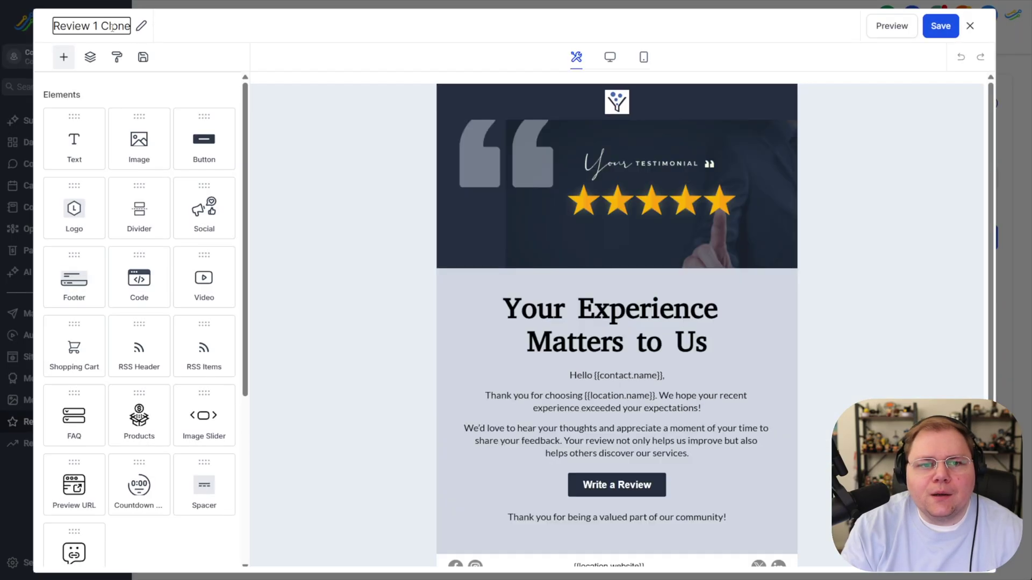
{"action": "left_click_drag", "start_coordinate": [92, 26], "coordinate": [136, 27]}
{"action": "type", "text": "2"}
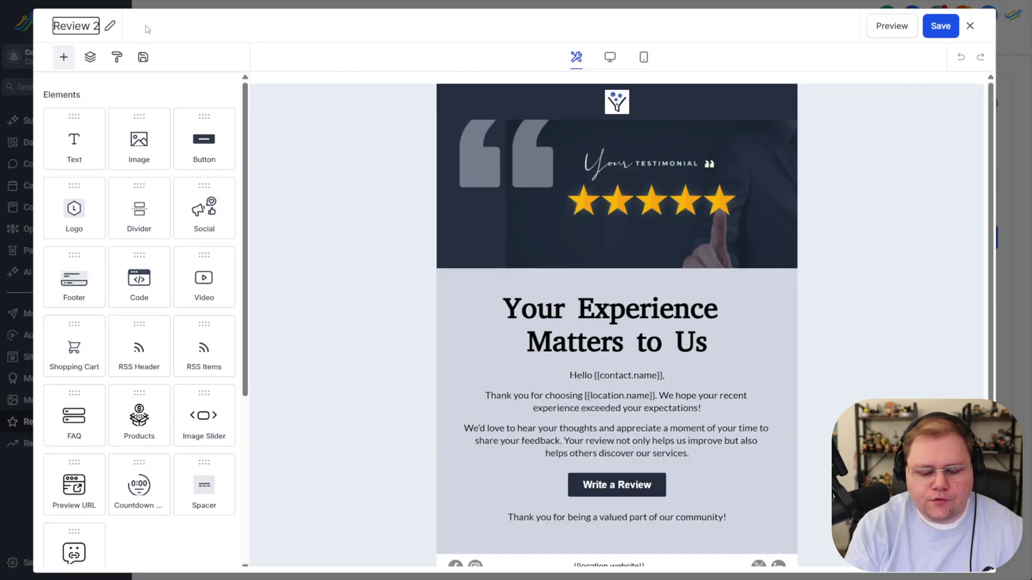
{"action": "type", "text": "+"}
{"action": "key", "text": "Return"}
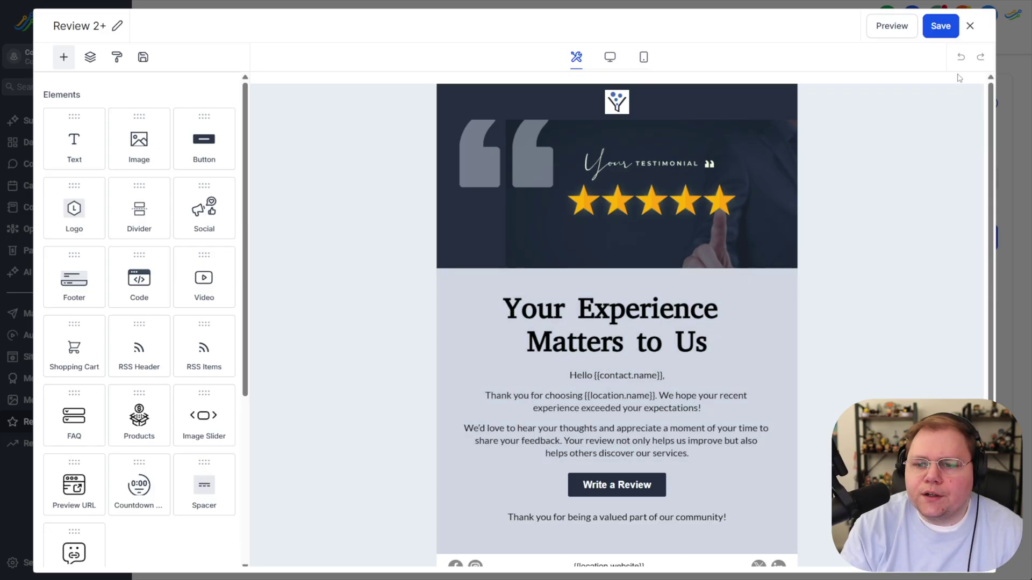
{"action": "left_click", "coordinate": [942, 27]}
{"action": "left_click", "coordinate": [970, 26]}
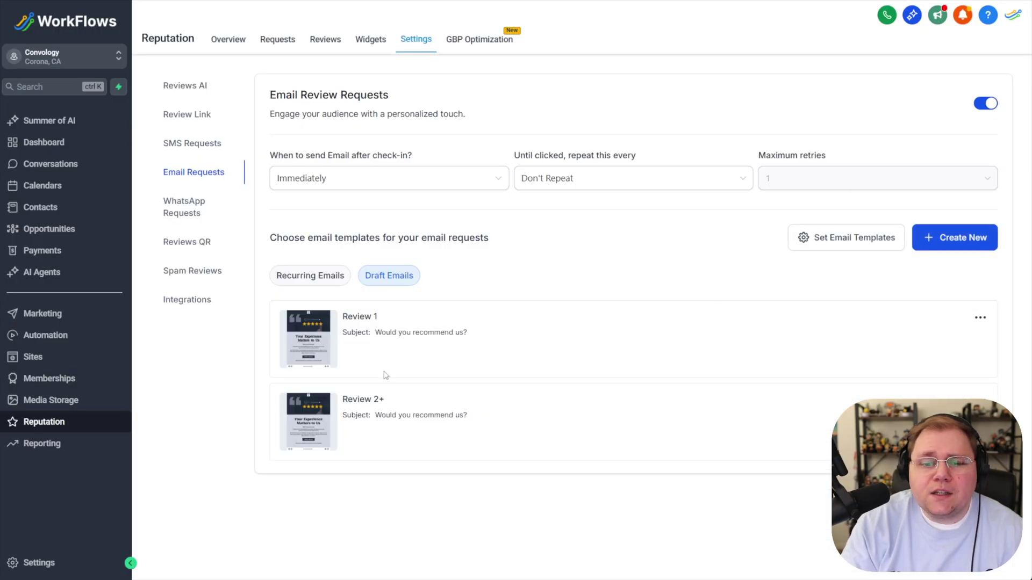
Assign Review 1 to the live email and Review 2+ to Retry 1
{"action": "left_click", "coordinate": [834, 237]}
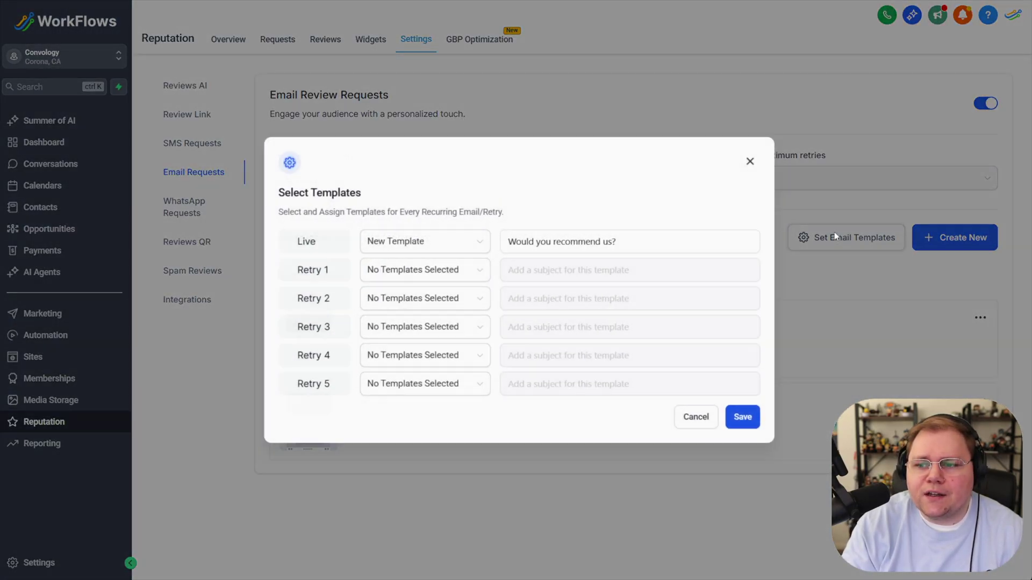
{"action": "left_click", "coordinate": [398, 245]}
{"action": "left_click", "coordinate": [387, 290]}
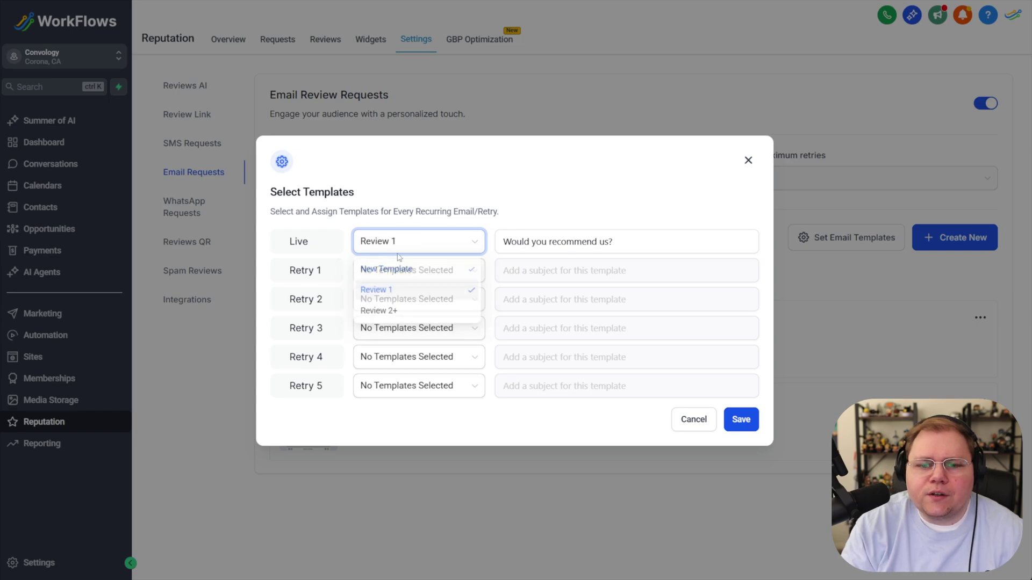
{"action": "left_click", "coordinate": [425, 270]}
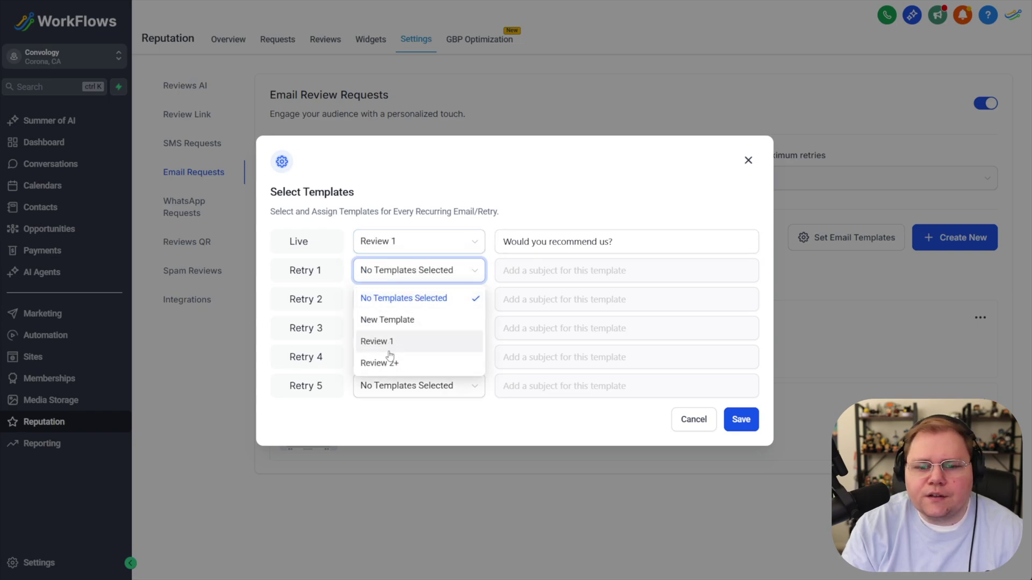
{"action": "left_click", "coordinate": [388, 362]}
Paste new subject lines for both emails, replacing 'us' with 'Convology' in Retry 1, and save
{"action": "left_click_drag", "start_coordinate": [614, 242], "coordinate": [495, 242]}
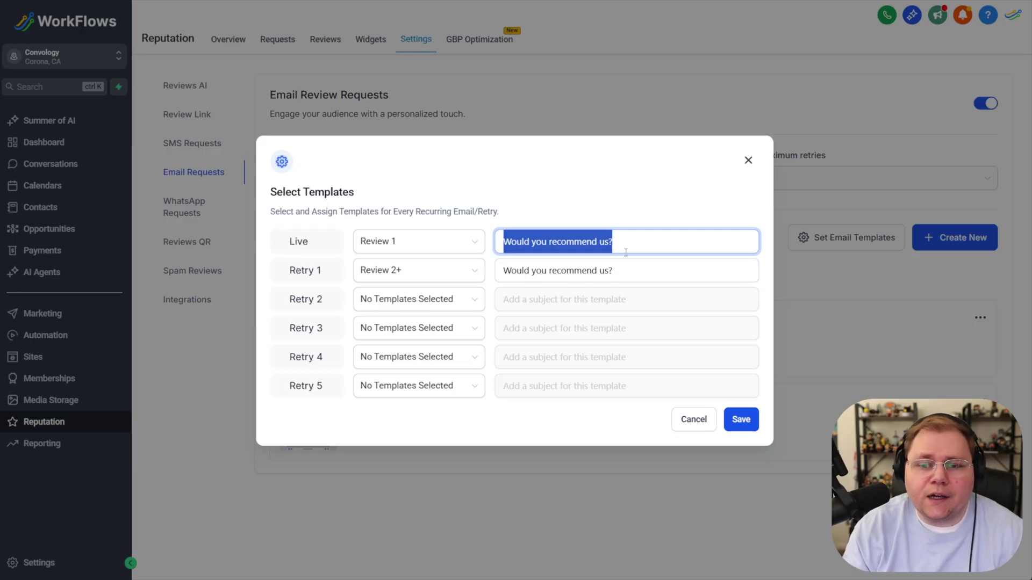
{"action": "type", "text": "How was your experience with Convology?"}
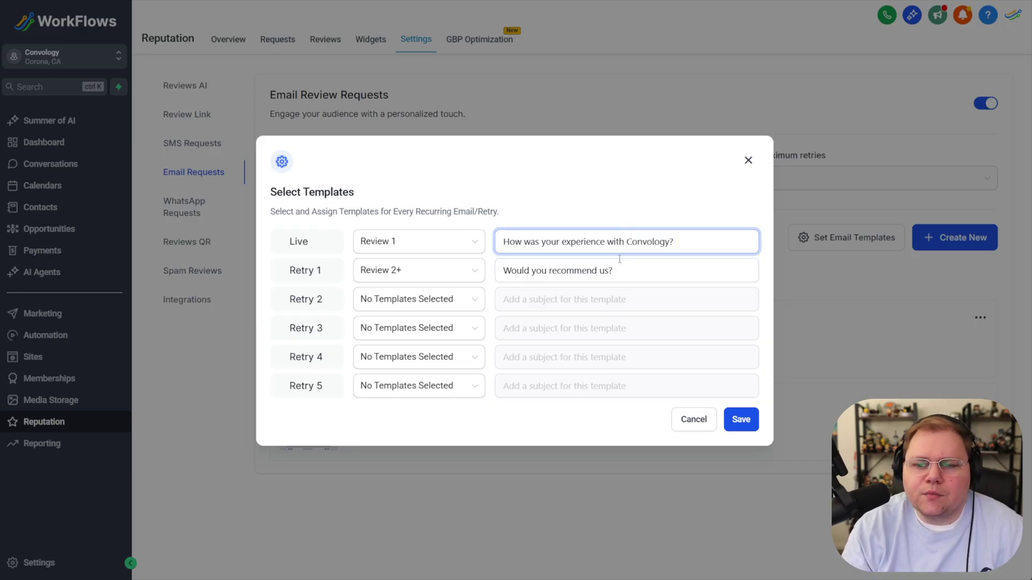
{"action": "triple_click", "coordinate": [620, 261]}
{"action": "type", "text": "Would you mind leaving us a review?"}
{"action": "left_click", "coordinate": [603, 205]}
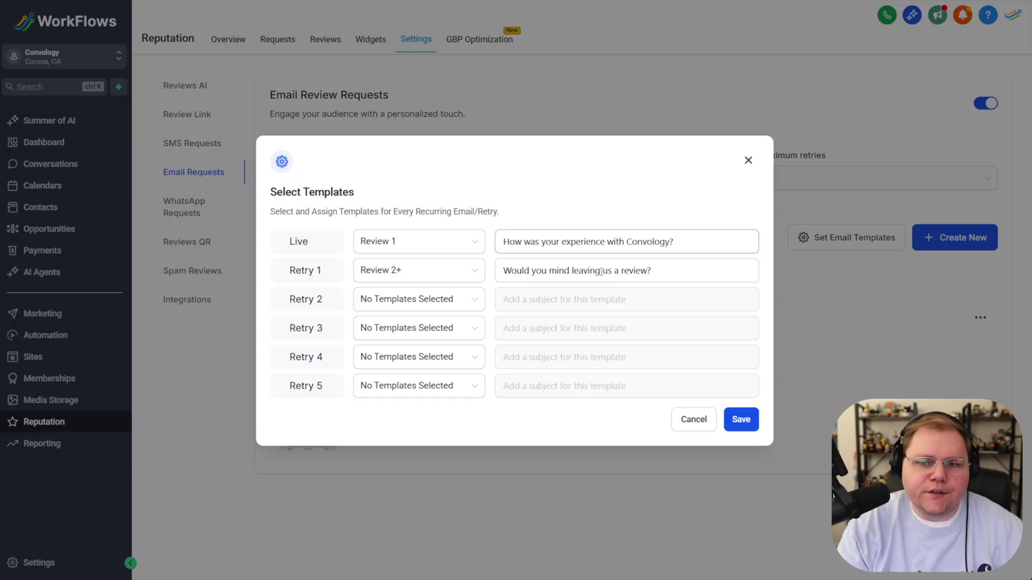
{"action": "left_click", "coordinate": [660, 273]}
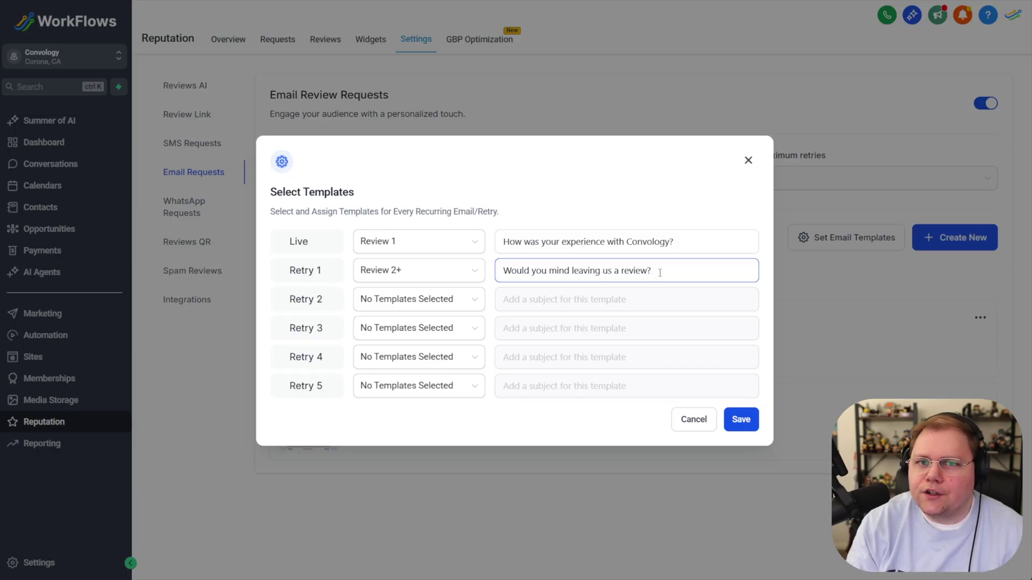
{"action": "double_click", "coordinate": [605, 271]}
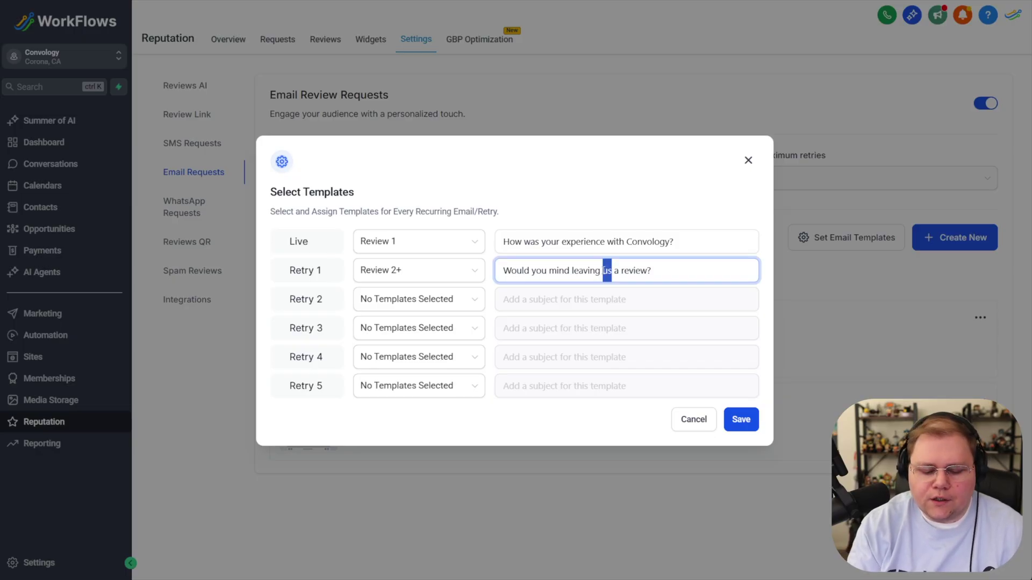
{"action": "key", "text": "BackSpace"}
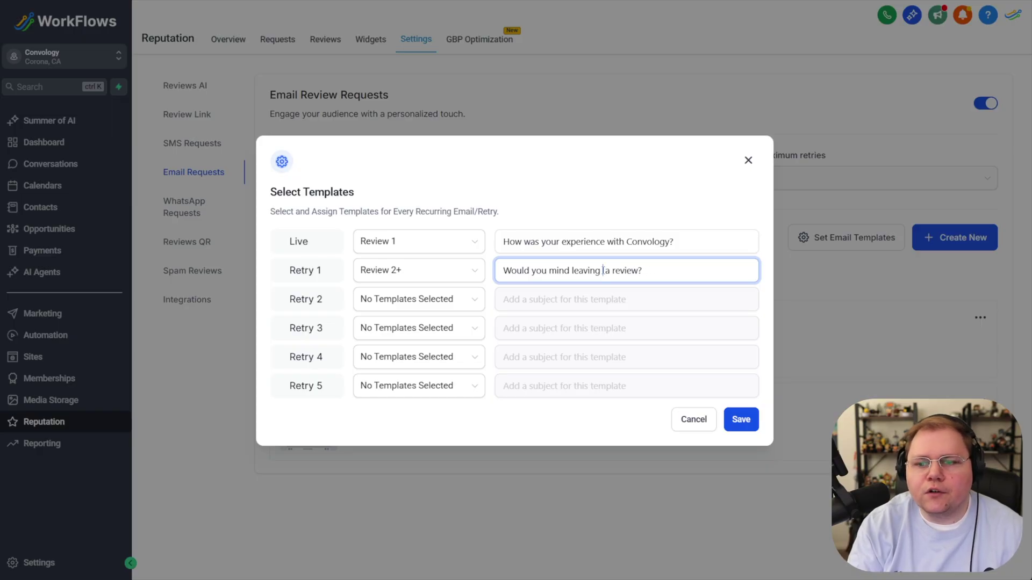
{"action": "type", "text": "Convol "}
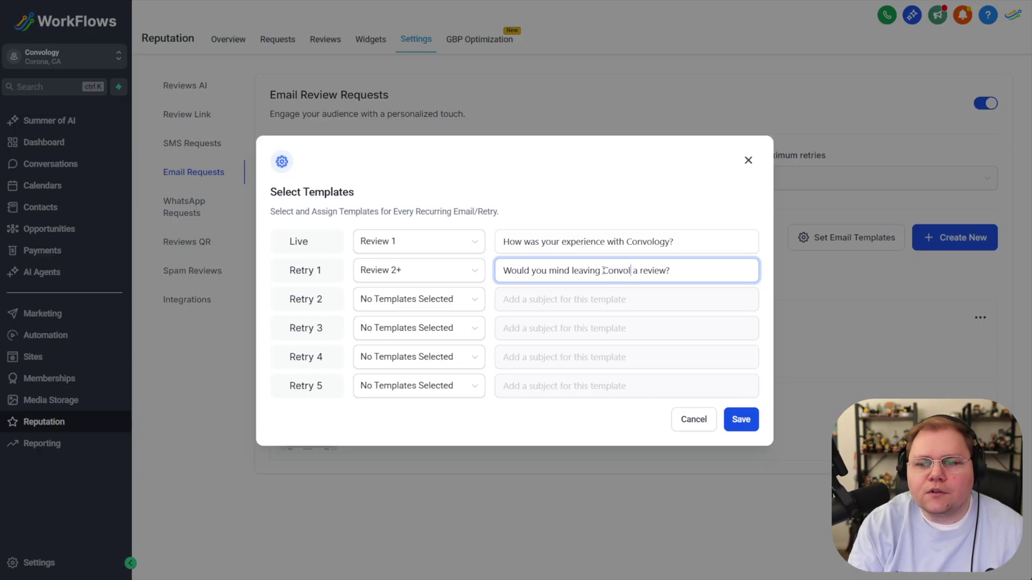
{"action": "type", "text": "ogy"}
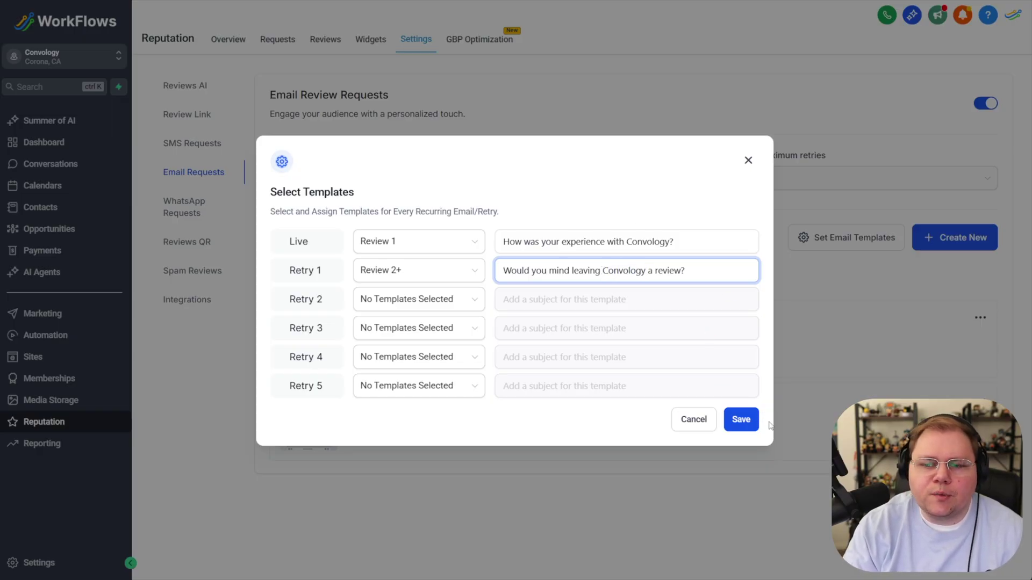
{"action": "left_click", "coordinate": [744, 419]}
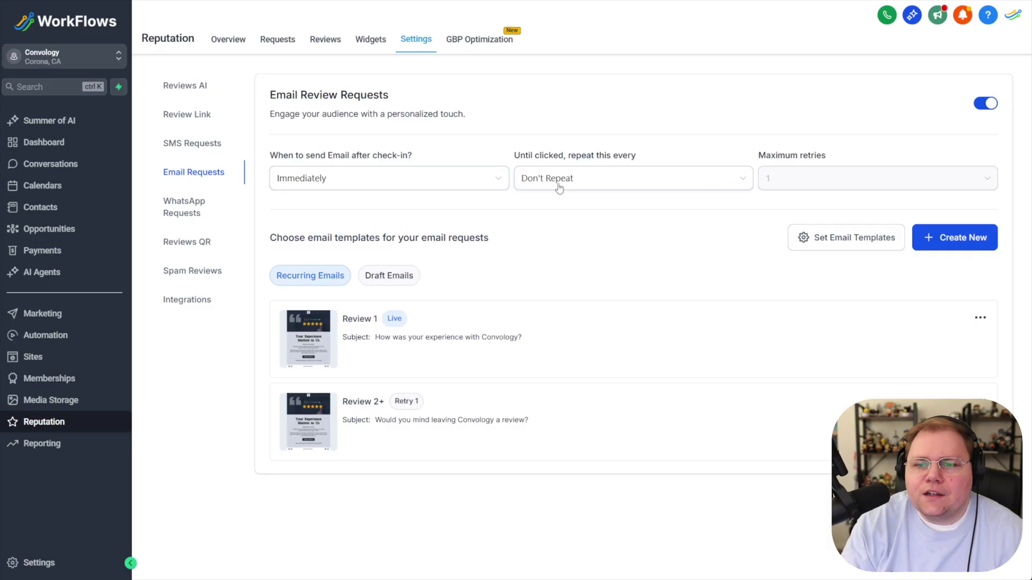
Make unclicked email requests repeat every 3 Days
{"action": "left_click_drag", "start_coordinate": [269, 156], "coordinate": [428, 154]}
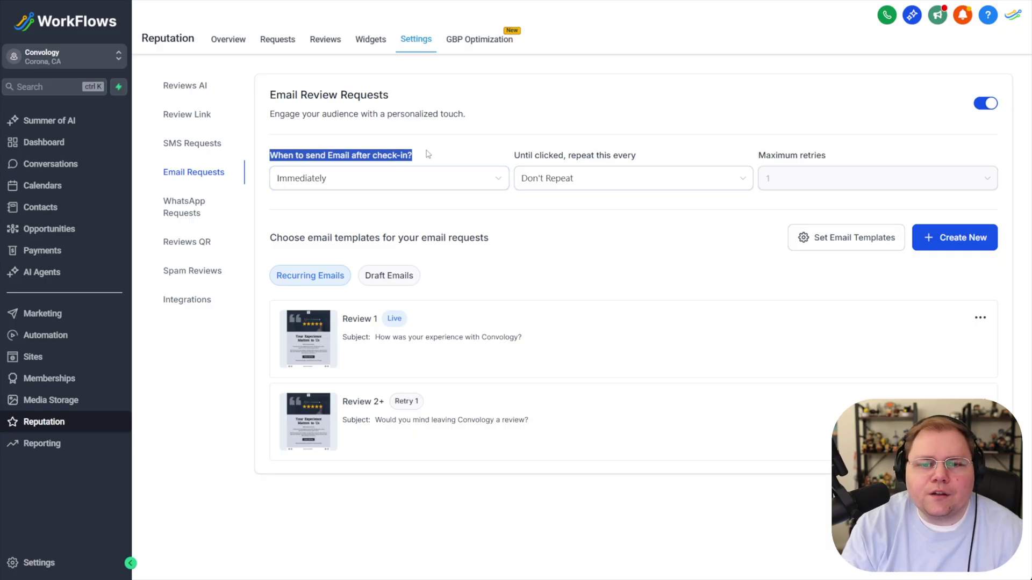
{"action": "left_click", "coordinate": [396, 177]}
{"action": "left_click", "coordinate": [304, 157]}
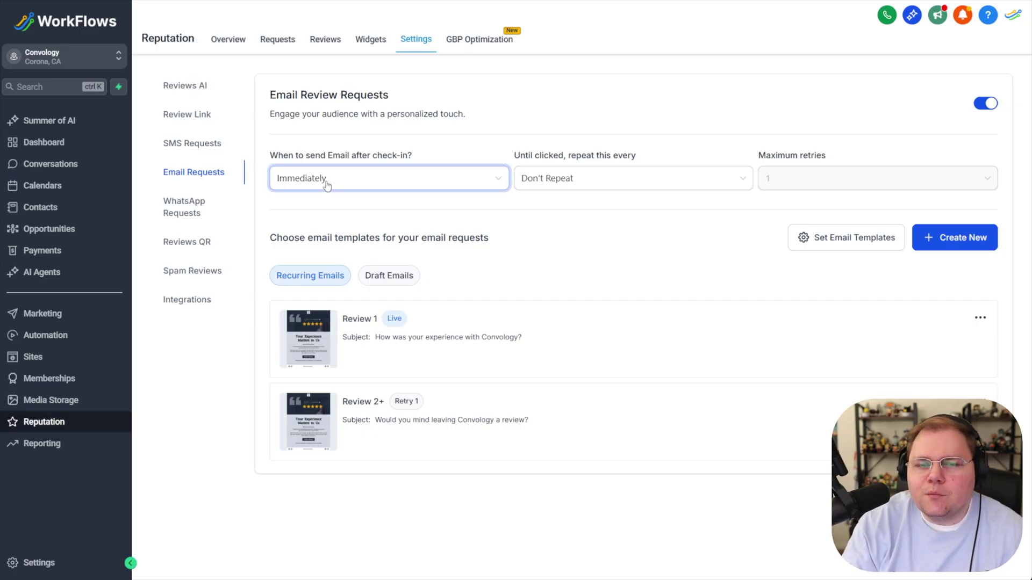
{"action": "left_click_drag", "start_coordinate": [511, 161], "coordinate": [627, 155]}
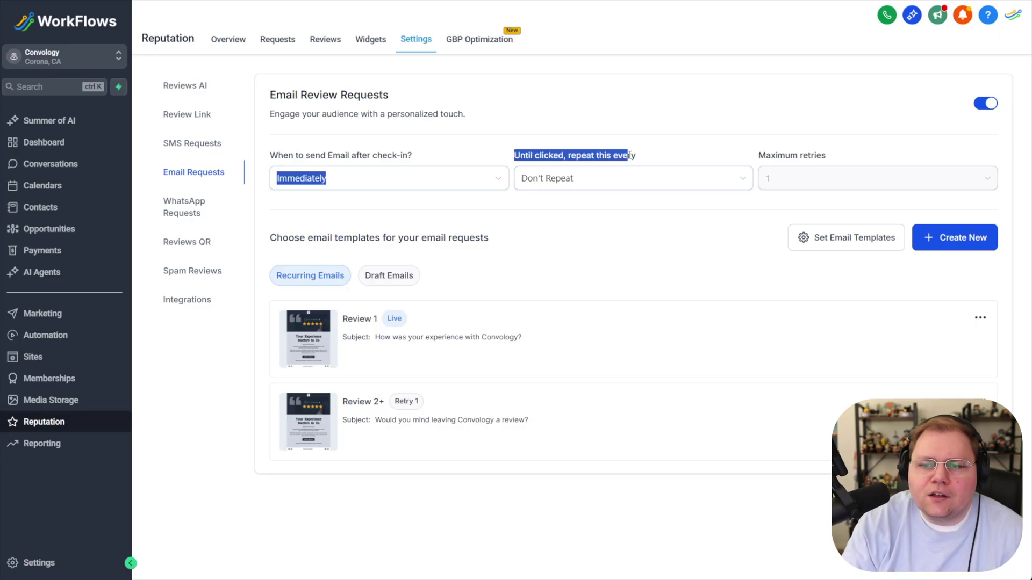
{"action": "left_click", "coordinate": [623, 186]}
{"action": "left_click", "coordinate": [622, 186]}
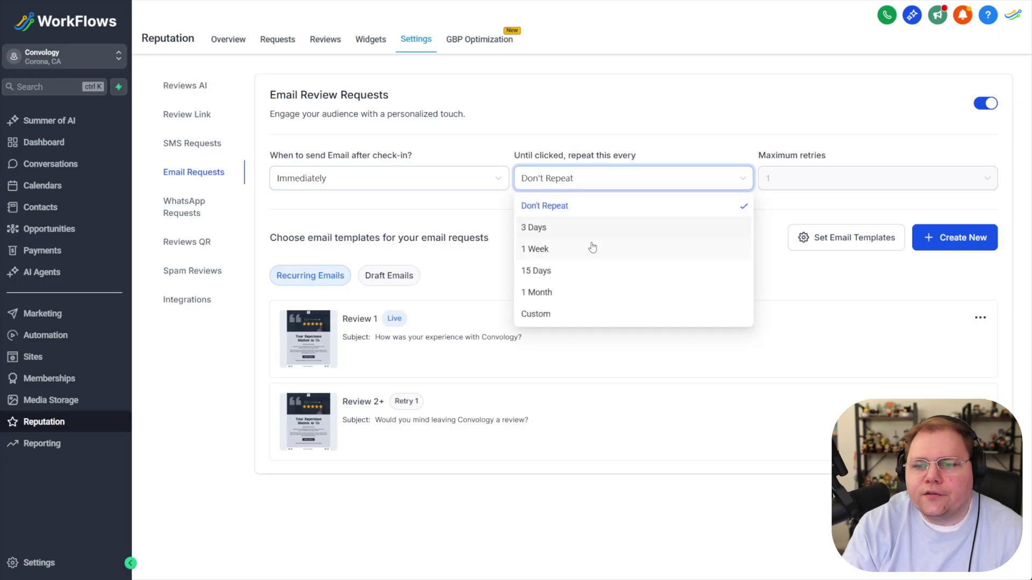
{"action": "left_click", "coordinate": [548, 231]}
Set maximum retries to 2, briefly trying 1 before settling on 2
{"action": "left_click", "coordinate": [775, 179]}
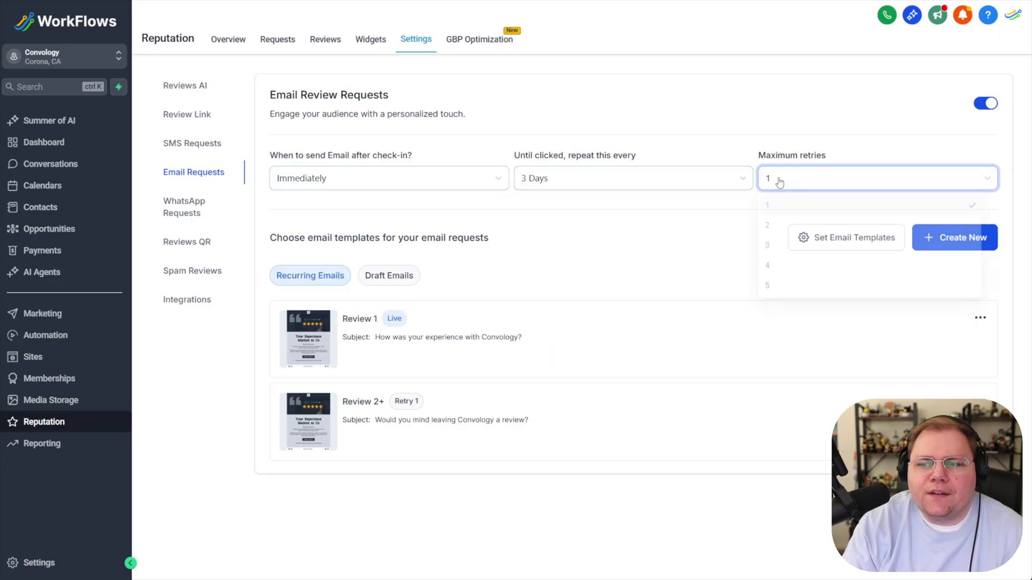
{"action": "left_click", "coordinate": [768, 228]}
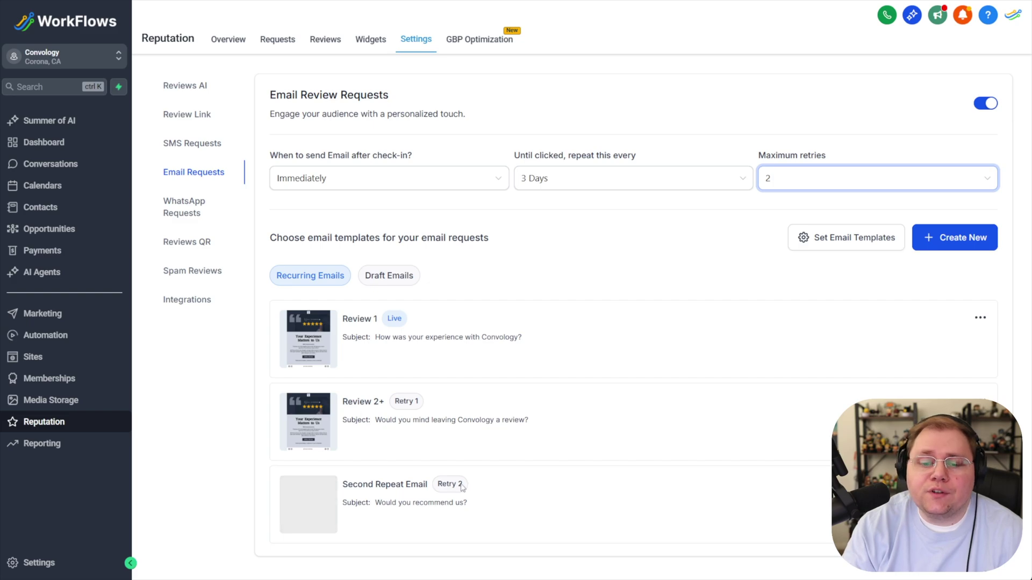
{"action": "triple_click", "coordinate": [411, 501]}
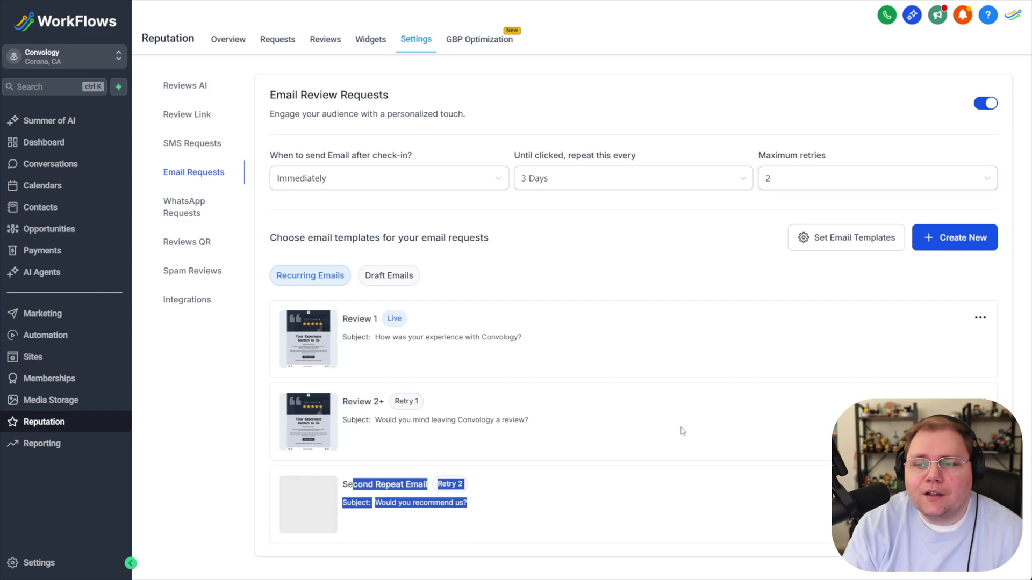
{"action": "left_click", "coordinate": [771, 190]}
{"action": "left_click", "coordinate": [771, 191]}
{"action": "left_click", "coordinate": [774, 210]}
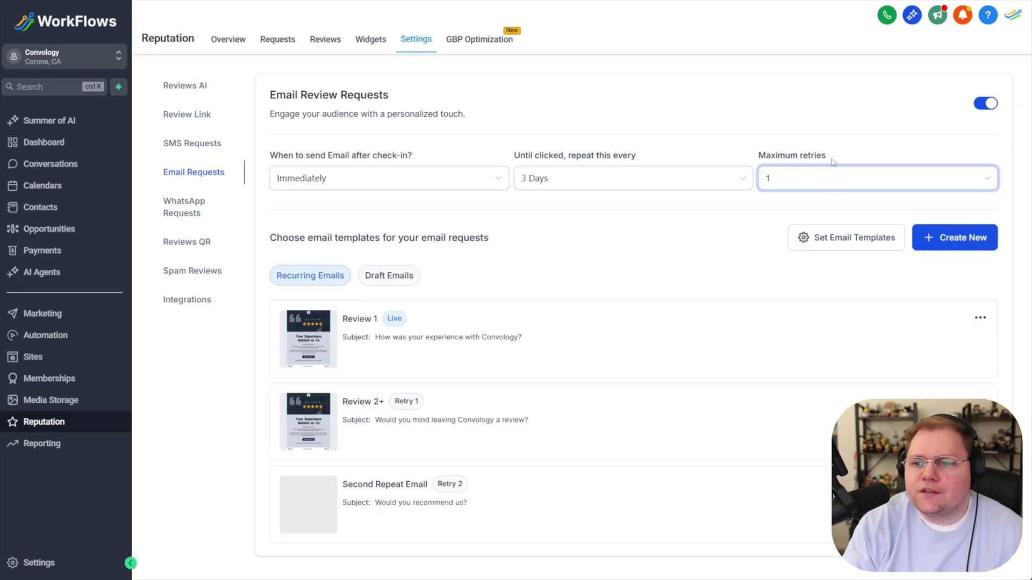
{"action": "left_click", "coordinate": [797, 179]}
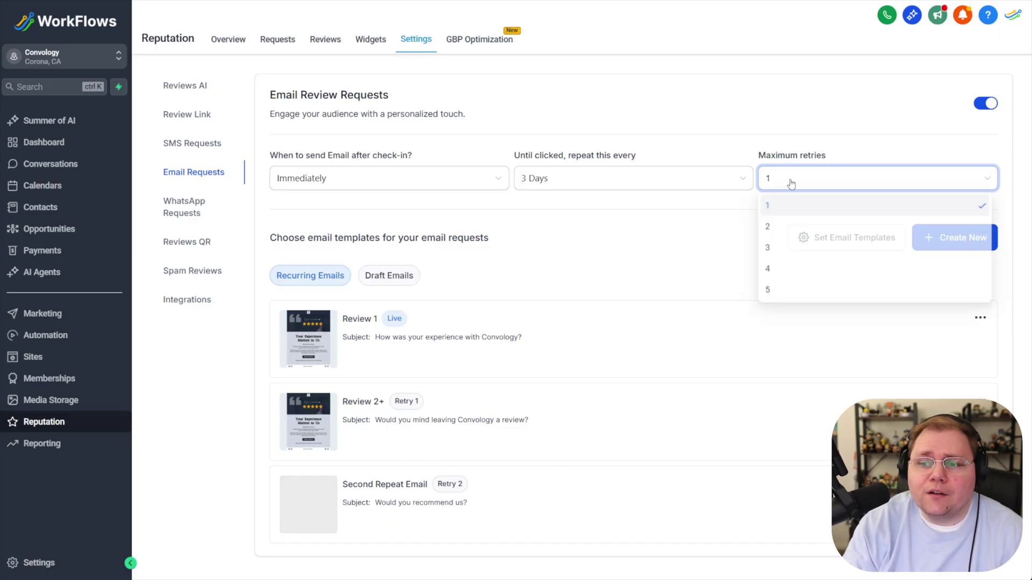
{"action": "left_click", "coordinate": [770, 230]}
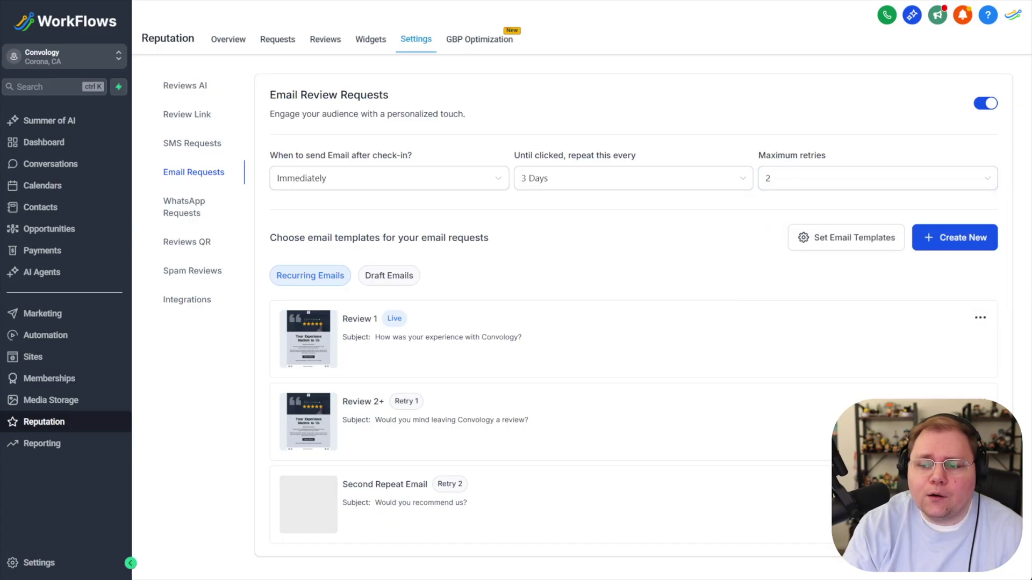
{"action": "left_click", "coordinate": [308, 504]}
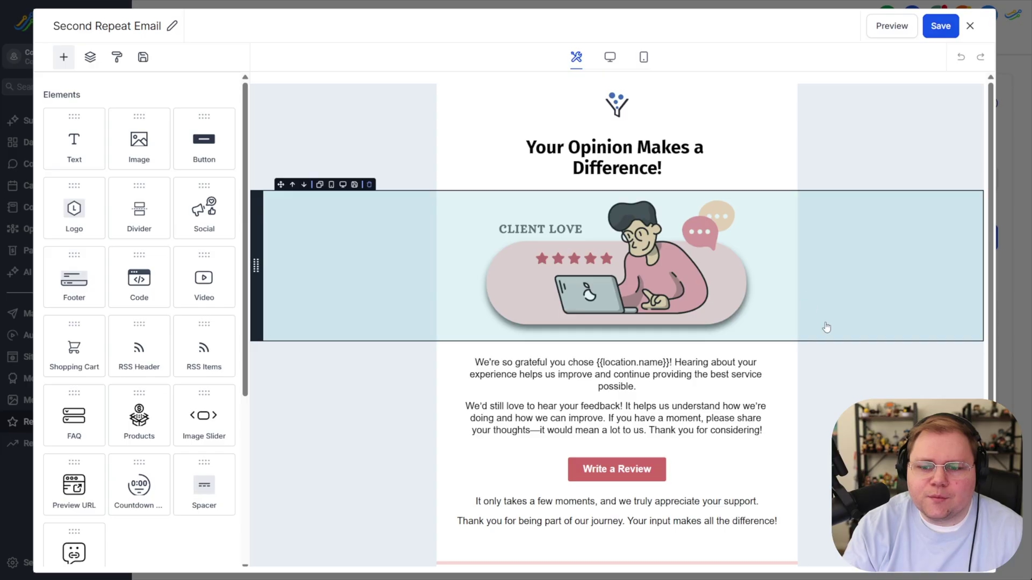
{"action": "left_click", "coordinate": [793, 301]}
{"action": "scroll", "coordinate": [803, 302], "scroll_direction": "down", "scroll_amount": 3}
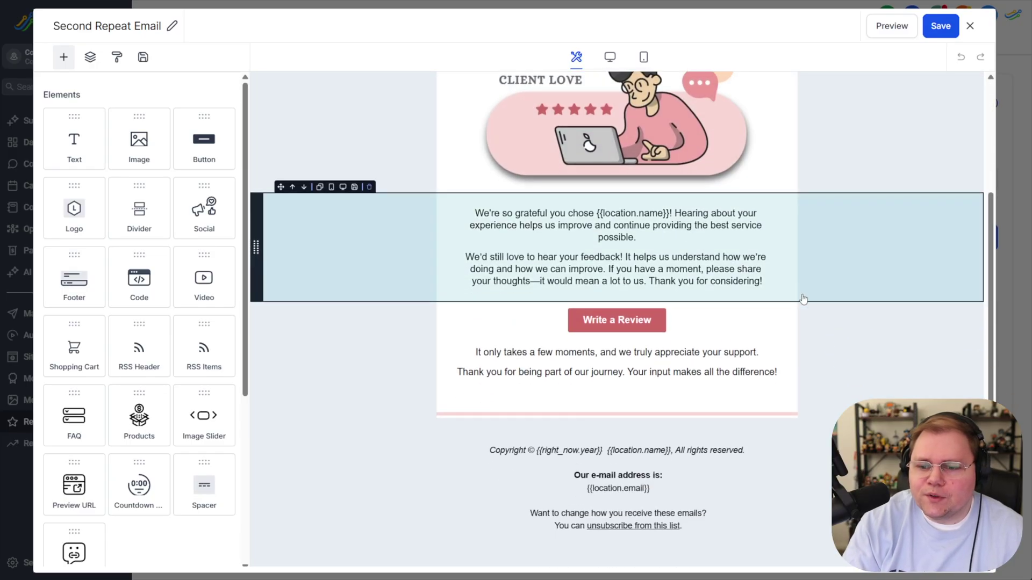
{"action": "scroll", "coordinate": [803, 302], "scroll_direction": "up", "scroll_amount": 3}
{"action": "left_click", "coordinate": [873, 291]}
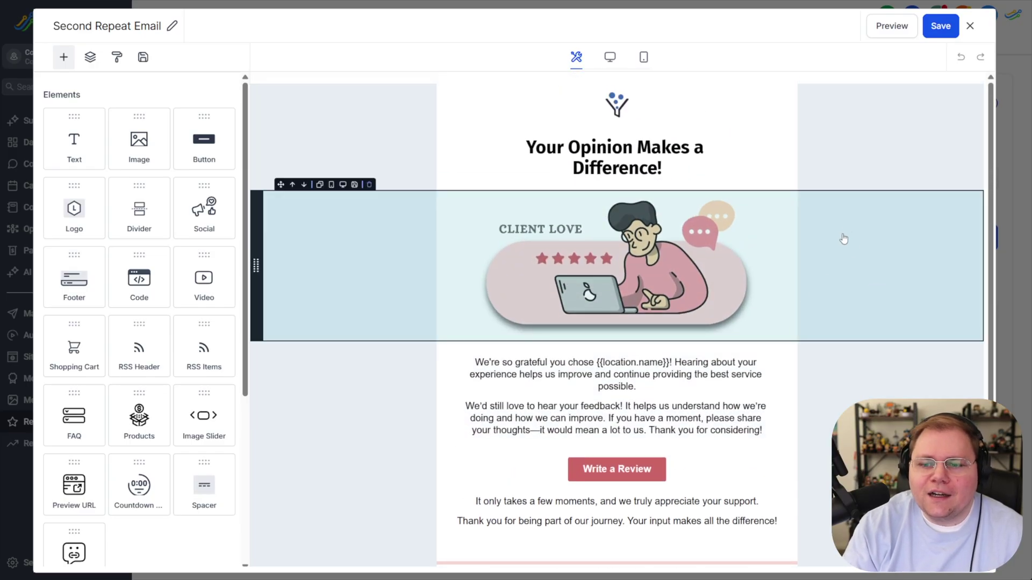
{"action": "left_click", "coordinate": [674, 272]}
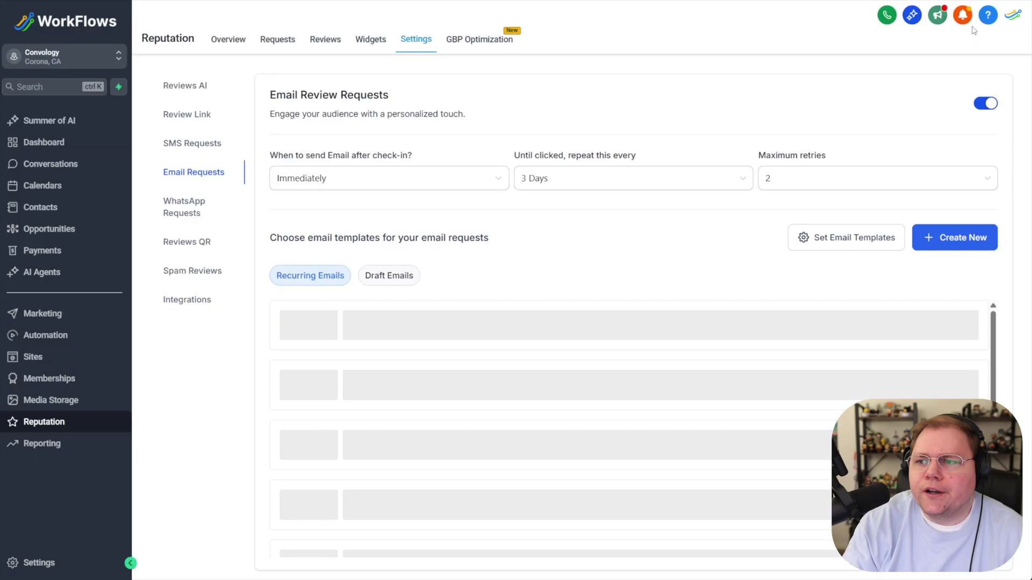
{"action": "left_click", "coordinate": [970, 25]}
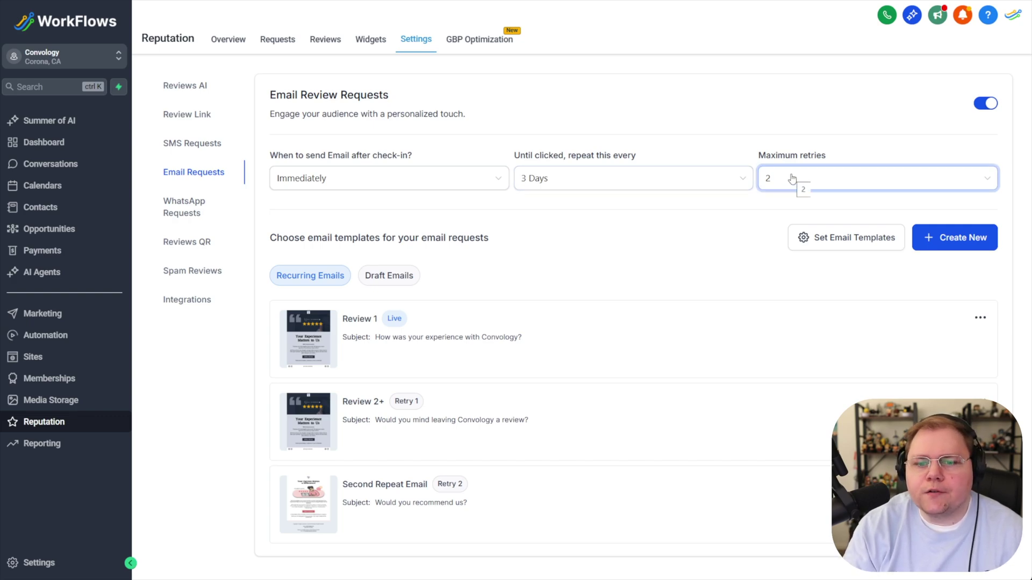
{"action": "left_click", "coordinate": [184, 144]}
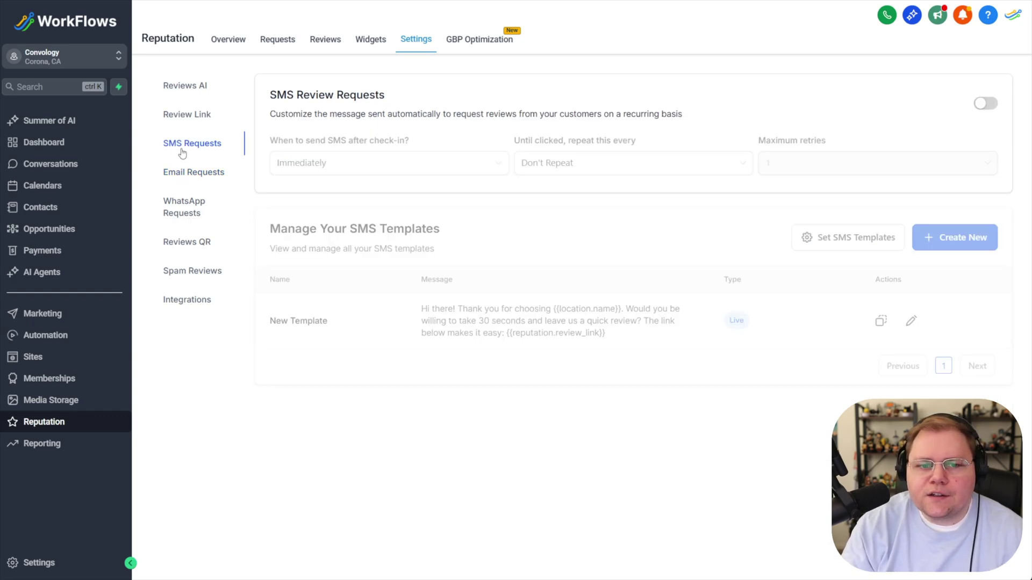
Switch on SMS review requests and check that the live SMS uses New Template
{"action": "left_click", "coordinate": [979, 106]}
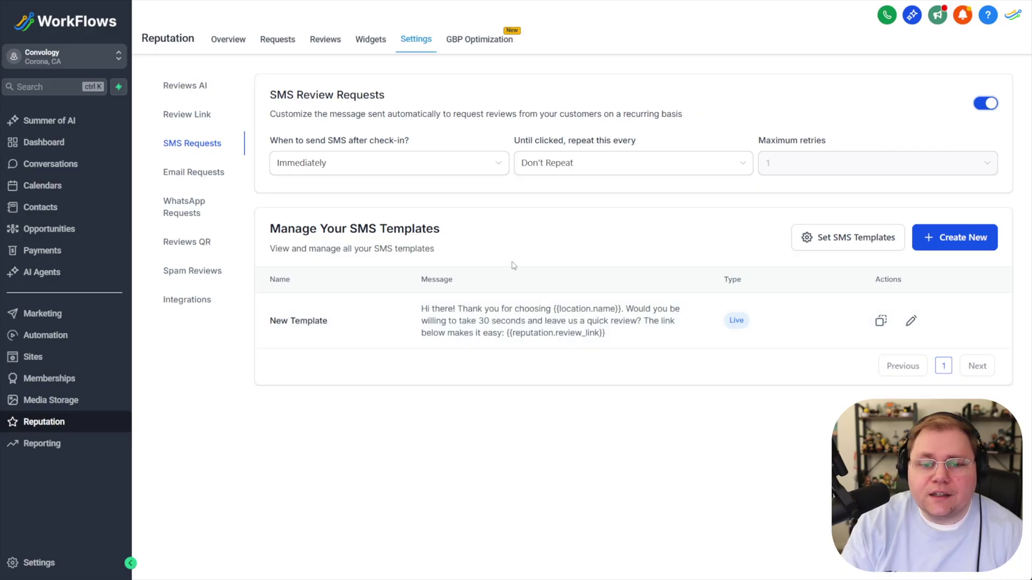
{"action": "left_click", "coordinate": [828, 243]}
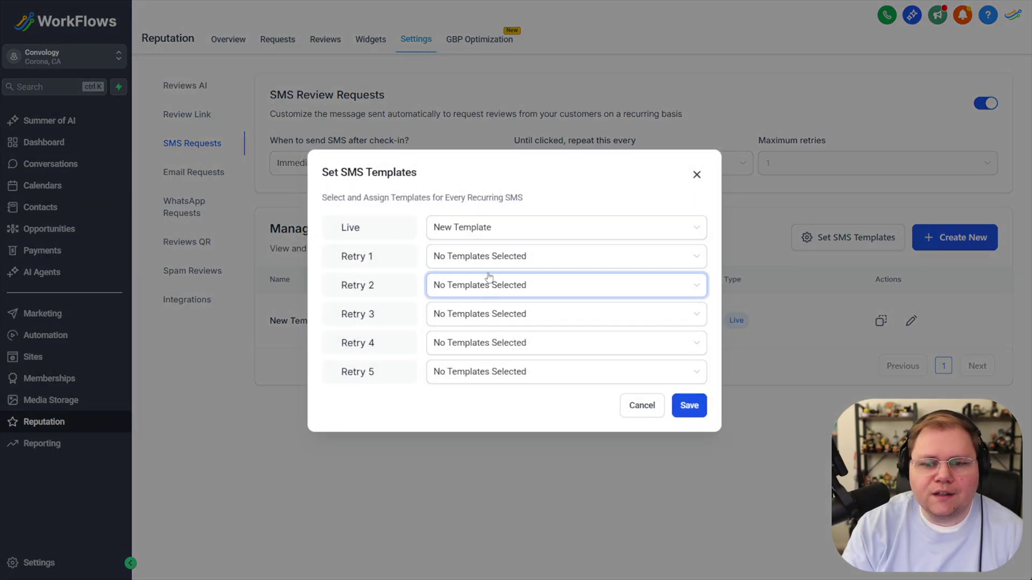
{"action": "left_click", "coordinate": [488, 230]}
{"action": "left_click", "coordinate": [697, 176]}
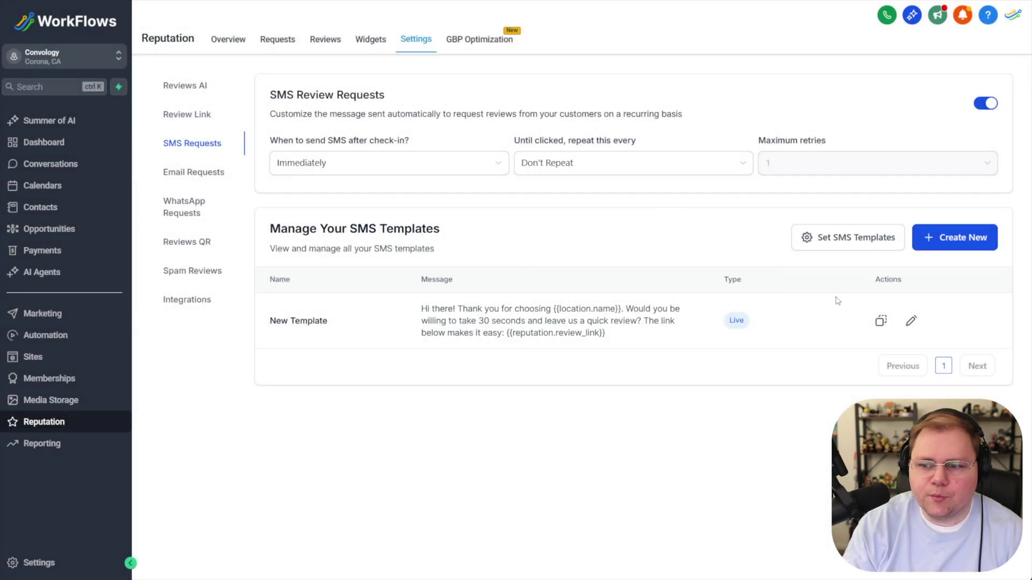
{"action": "left_click", "coordinate": [836, 299]}
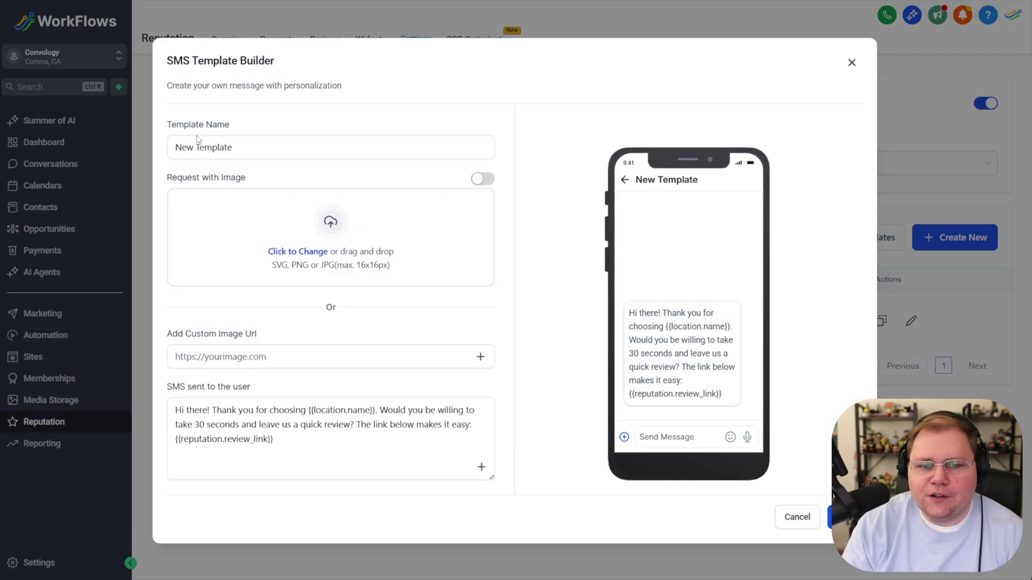
Name the SMS template 'Review 1' and swap {{location.name}} in its message for Convology
{"action": "left_click_drag", "start_coordinate": [239, 145], "coordinate": [161, 105]}
{"action": "type", "text": "Review 1"}
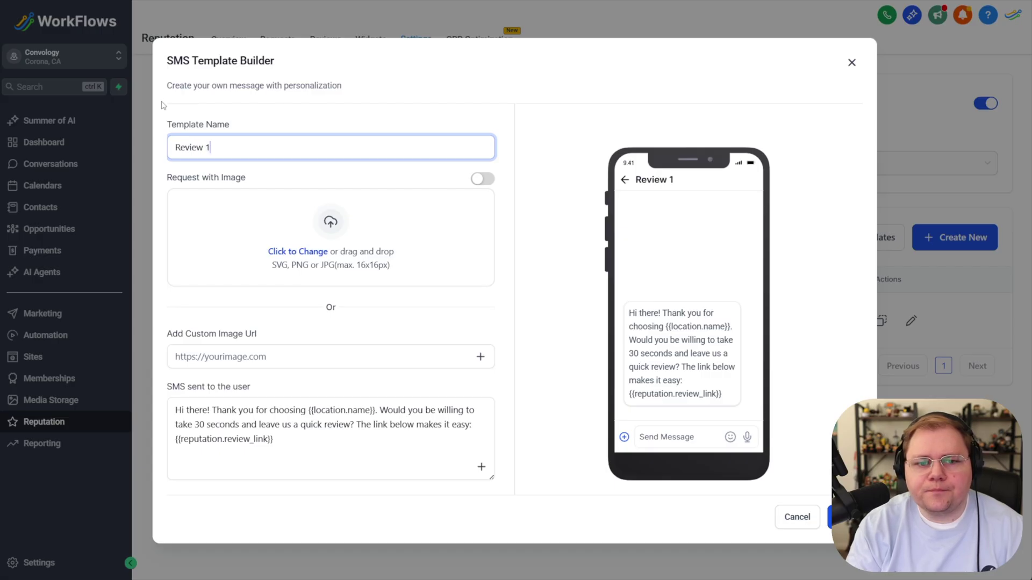
{"action": "left_click_drag", "start_coordinate": [279, 438], "coordinate": [176, 450]}
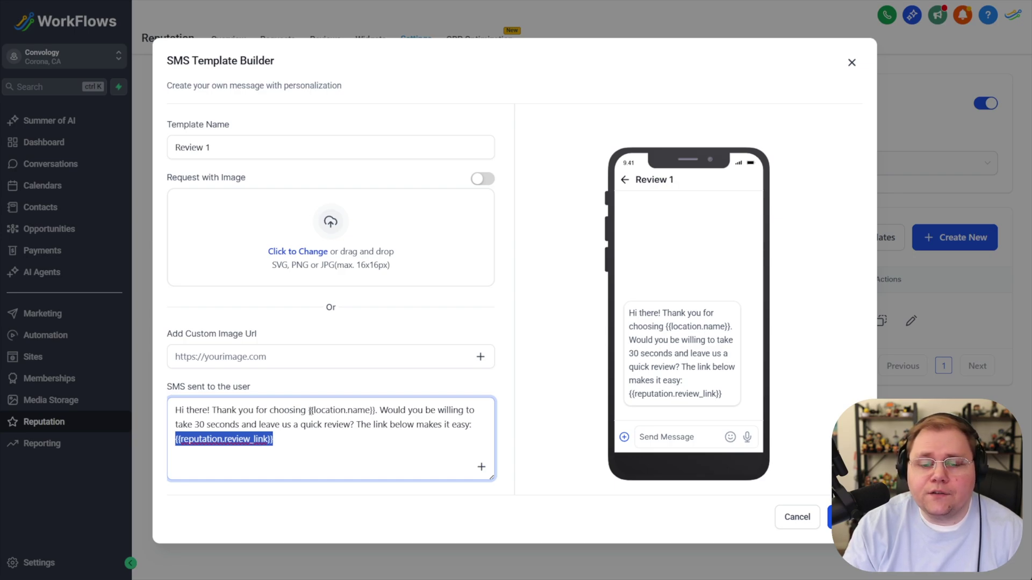
{"action": "mouse_move", "coordinate": [310, 411]}
{"action": "left_mouse_down"}
{"action": "mouse_move", "coordinate": [367, 411]}
{"action": "mouse_move", "coordinate": [308, 412]}
{"action": "left_mouse_up"}
{"action": "key", "text": "BackSpace"}
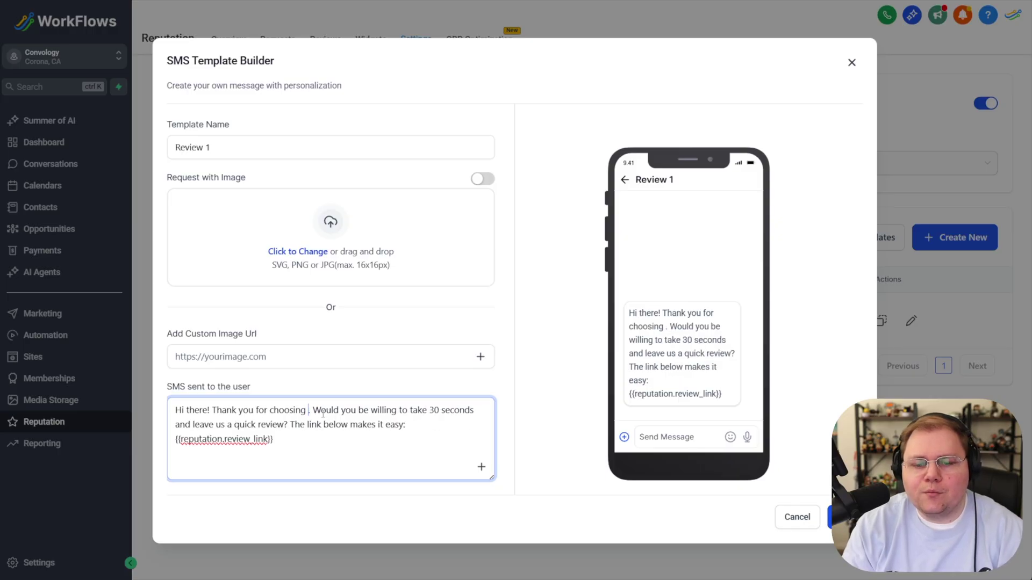
{"action": "type", "text": "Convology"}
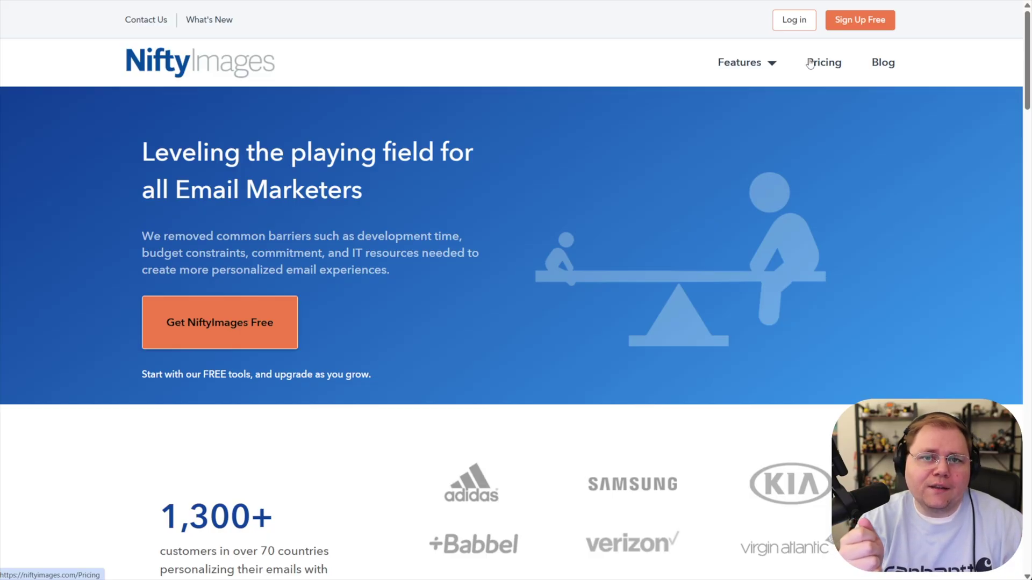
{"action": "left_click", "coordinate": [810, 64]}
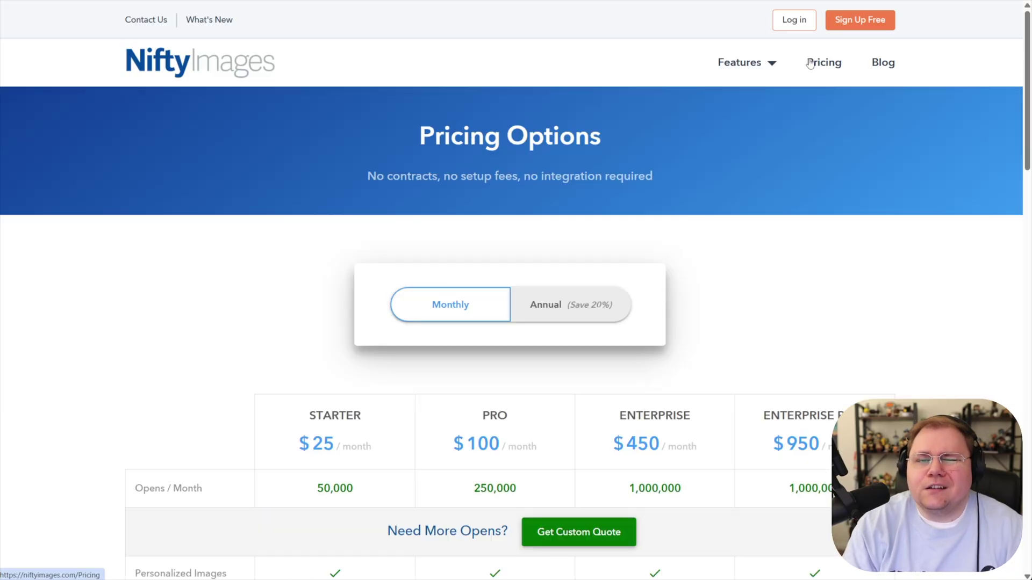
{"action": "scroll", "coordinate": [363, 283], "scroll_direction": "down", "scroll_amount": 3}
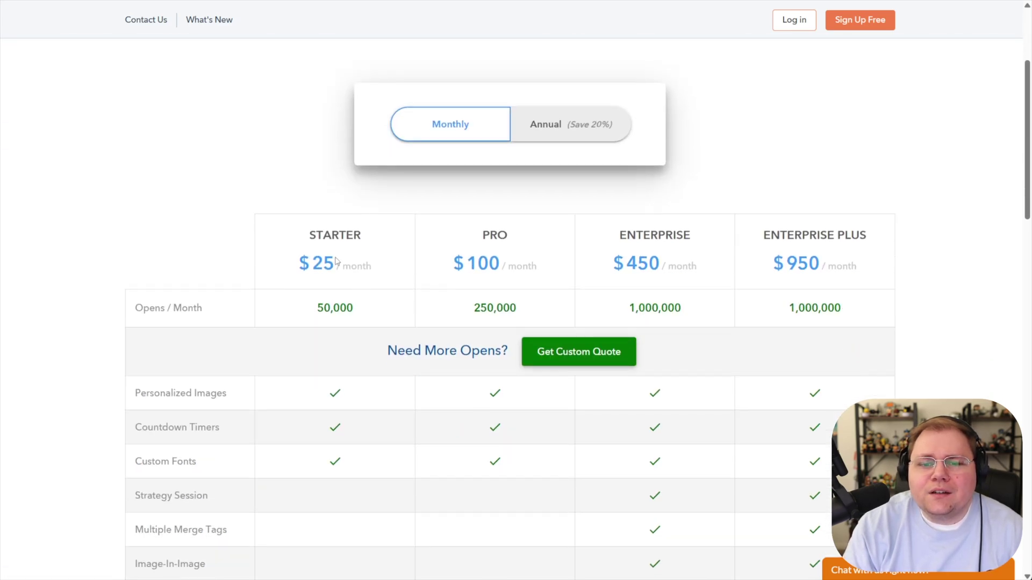
{"action": "scroll", "coordinate": [213, 119], "scroll_direction": "up", "scroll_amount": 3}
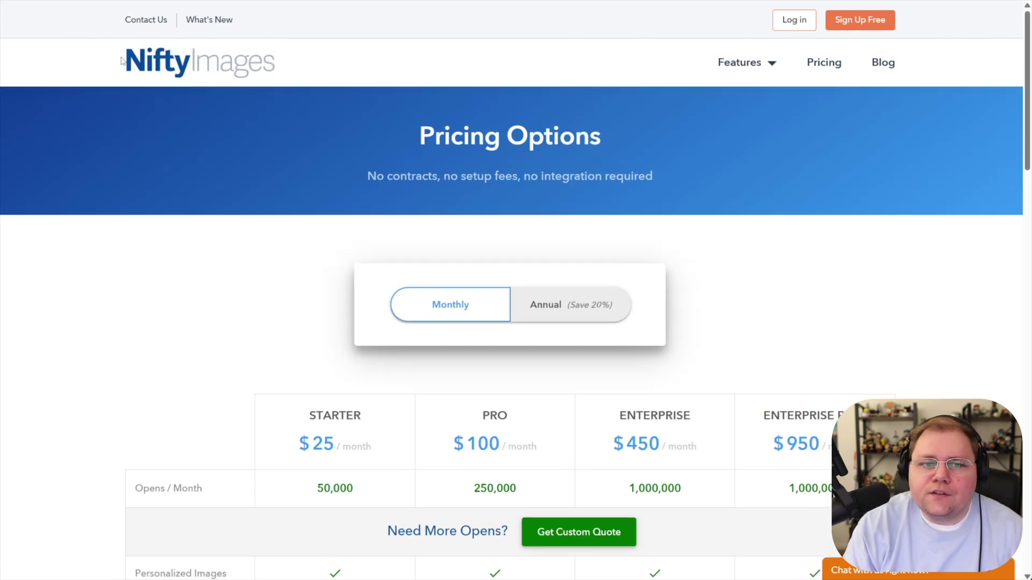
{"action": "left_click_drag", "start_coordinate": [121, 59], "coordinate": [312, 218]}
{"action": "left_click", "coordinate": [281, 288]}
{"action": "scroll", "coordinate": [281, 288], "scroll_direction": "down", "scroll_amount": 5}
{"action": "left_click_drag", "start_coordinate": [274, 127], "coordinate": [402, 152]}
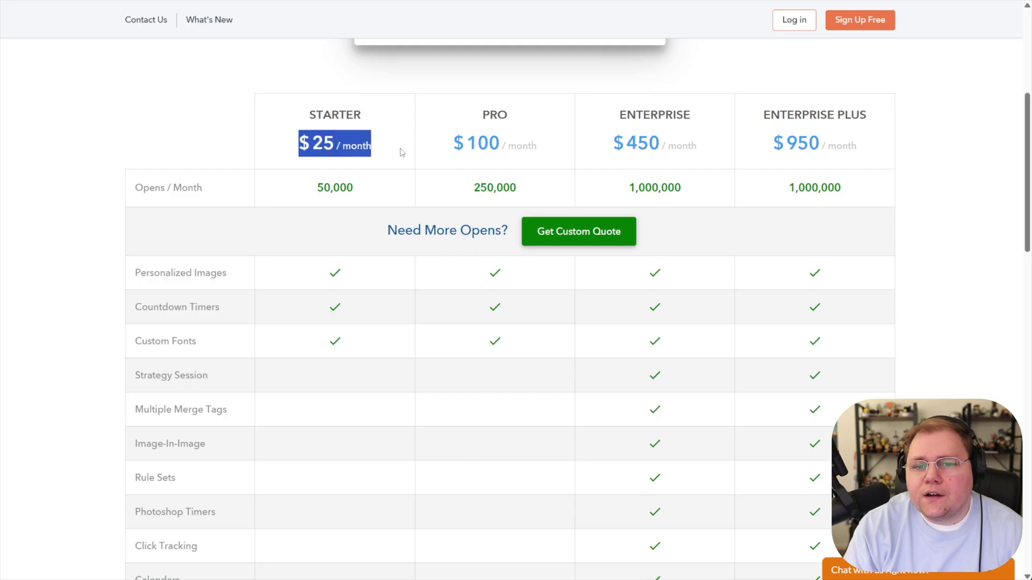
{"action": "left_click", "coordinate": [235, 131]}
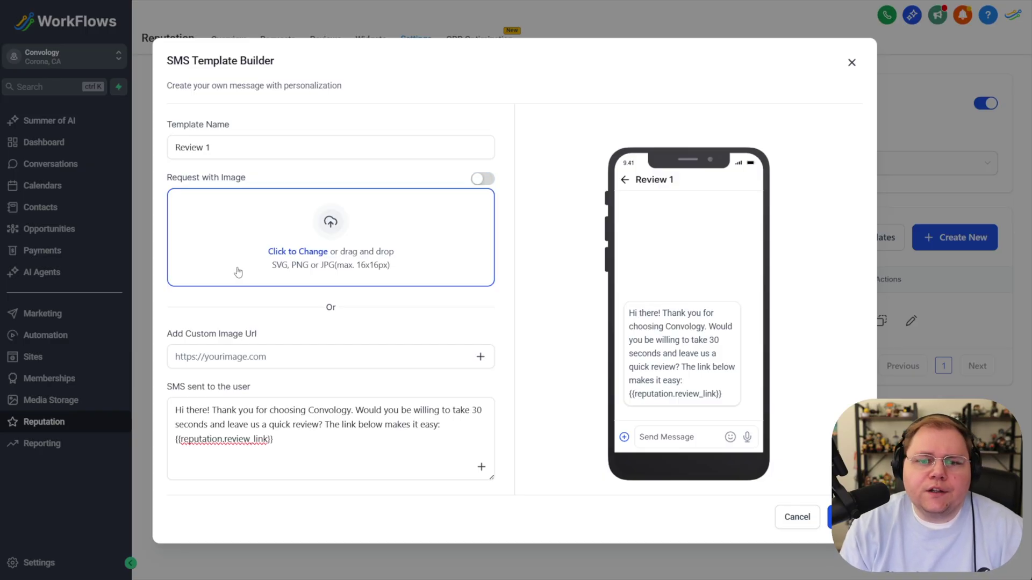
Look at the custom image URL option, then cancel the SMS Template Builder without saving
{"action": "left_click_drag", "start_coordinate": [172, 334], "coordinate": [261, 338]}
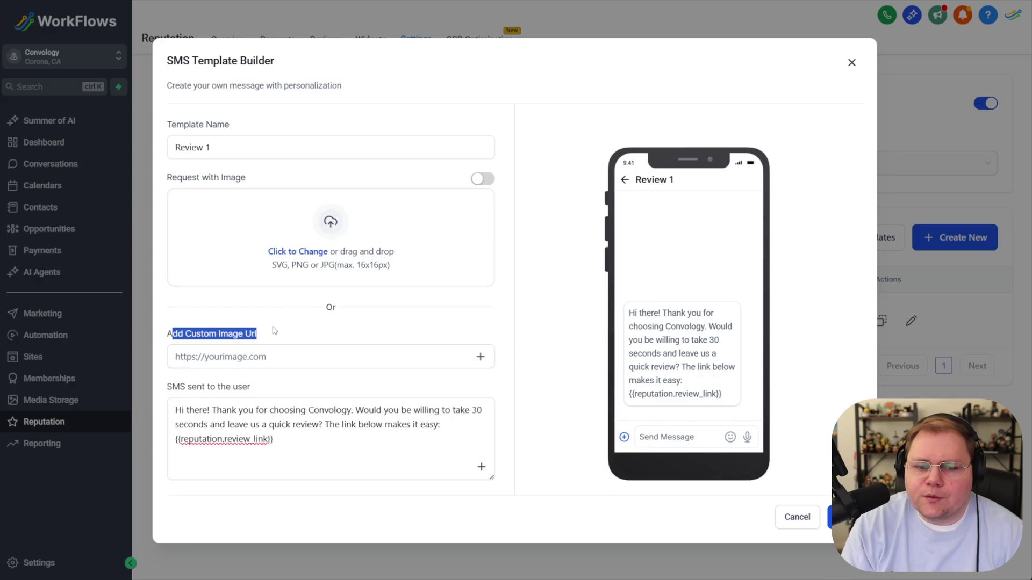
{"action": "left_click", "coordinate": [274, 330]}
{"action": "left_click", "coordinate": [235, 357]}
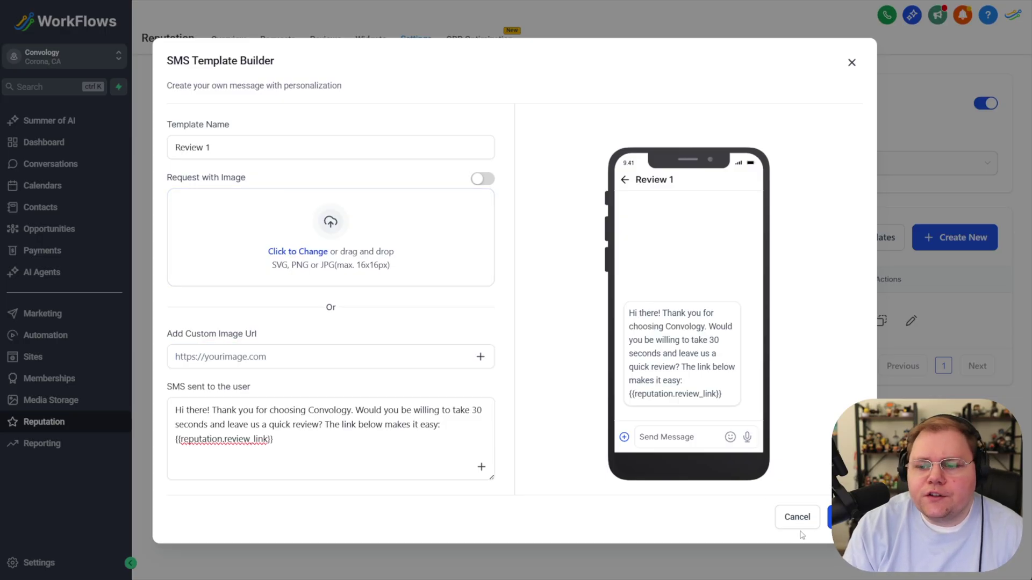
{"action": "left_click", "coordinate": [790, 517]}
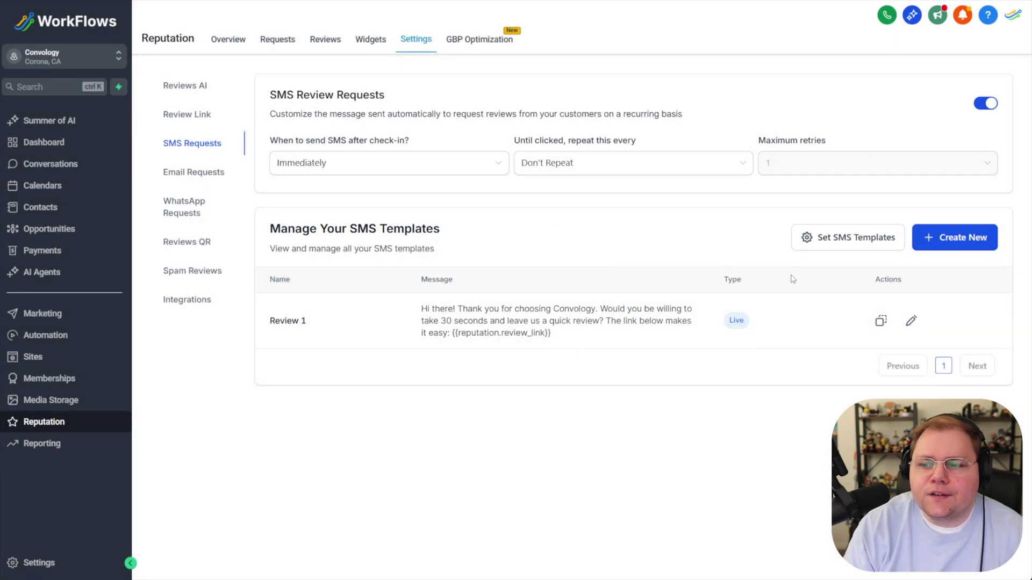
Clone the Review 1 SMS template and save the copy renamed to Review 2
{"action": "left_click", "coordinate": [880, 322]}
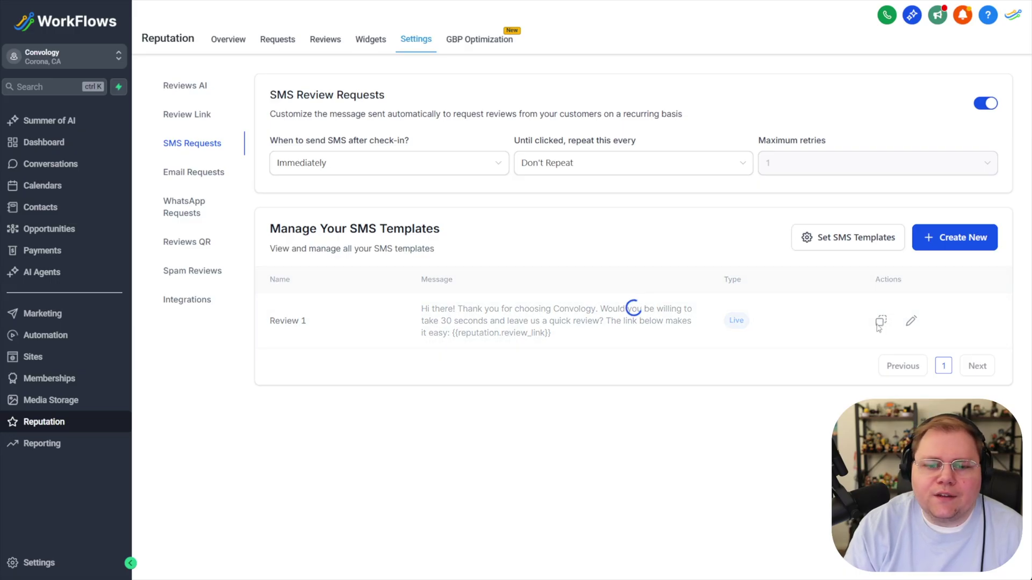
{"action": "left_click", "coordinate": [910, 376]}
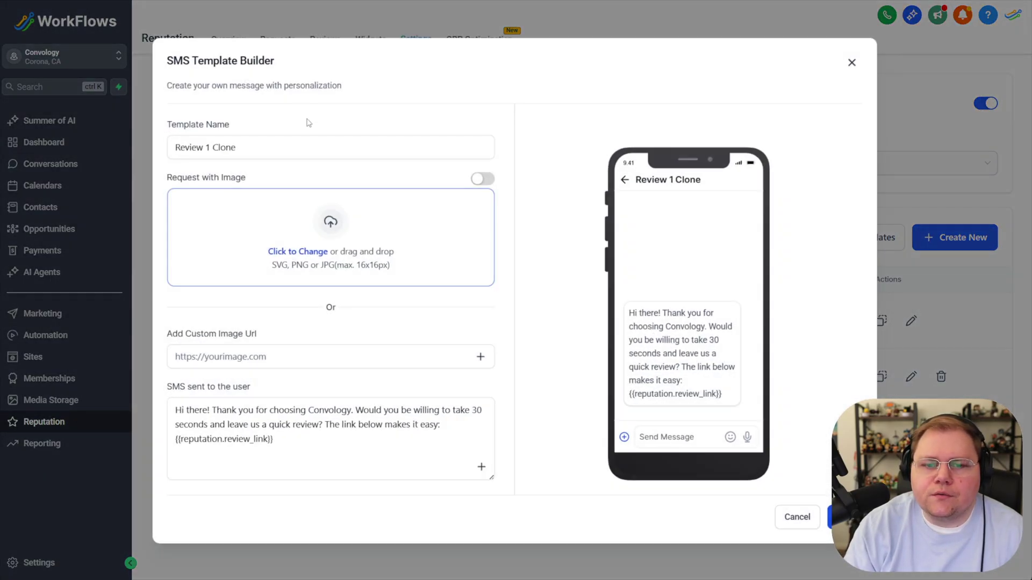
{"action": "left_click_drag", "start_coordinate": [204, 147], "coordinate": [260, 145]}
{"action": "type", "text": "2"}
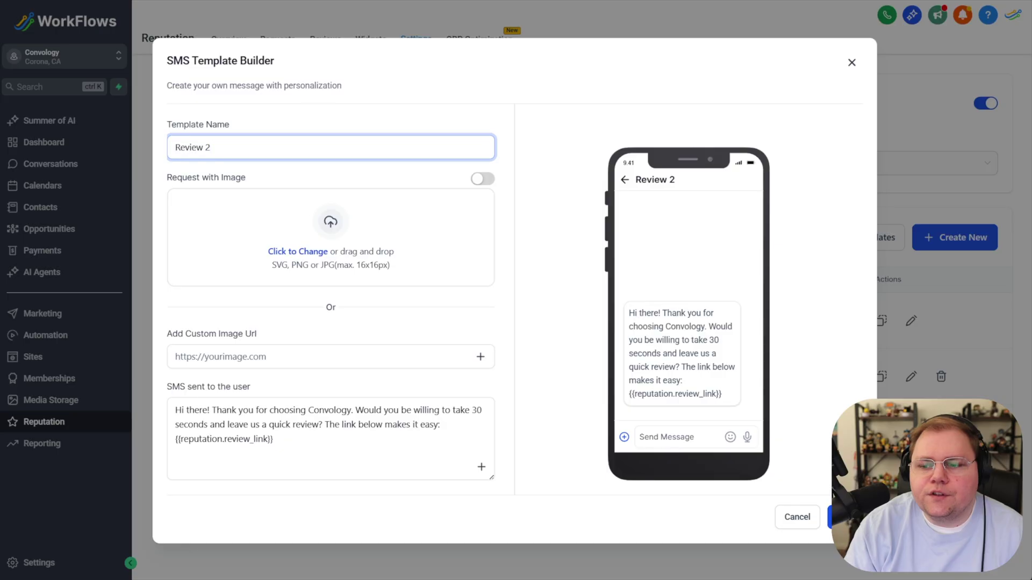
{"action": "left_click", "coordinate": [847, 517]}
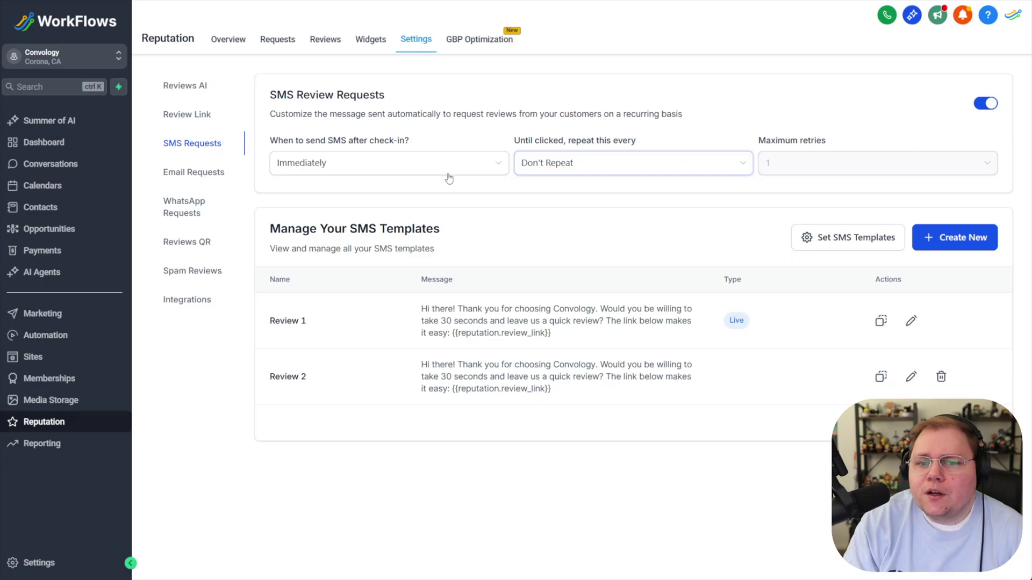
Repeat unclicked SMS review requests every 3 Days and turn on Maximum retries
{"action": "left_click", "coordinate": [543, 164]}
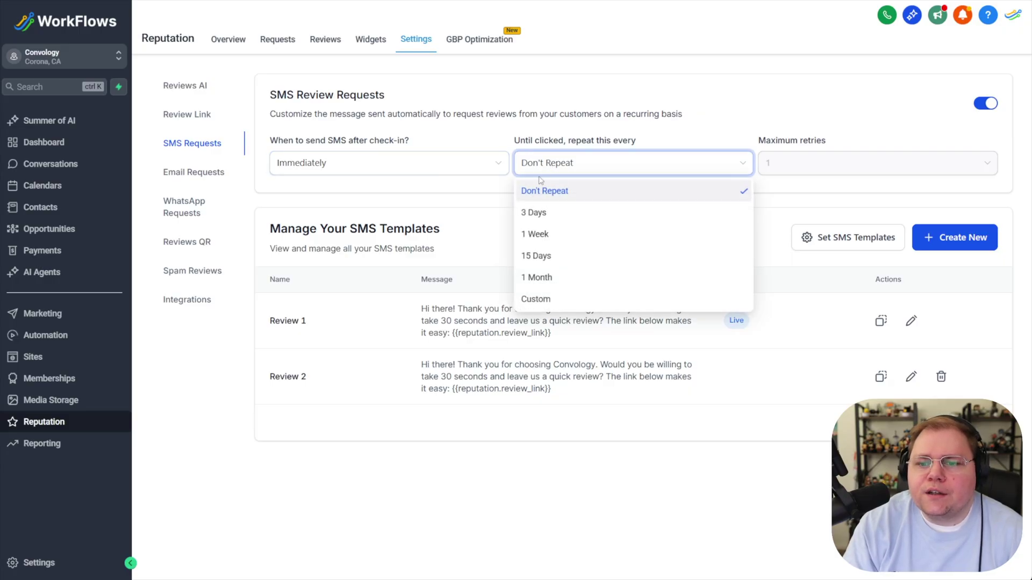
{"action": "left_click", "coordinate": [537, 210]}
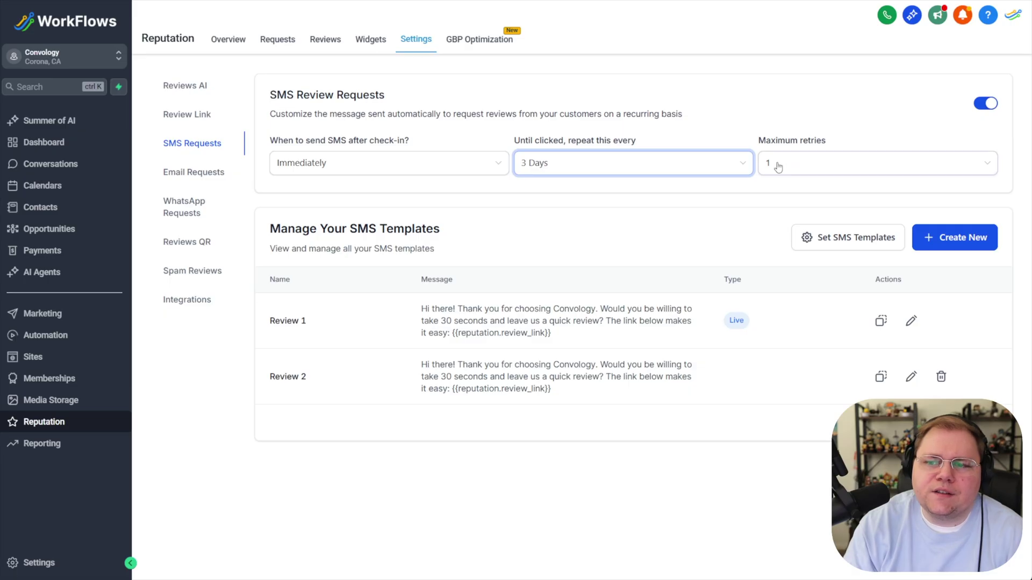
{"action": "left_click", "coordinate": [776, 167]}
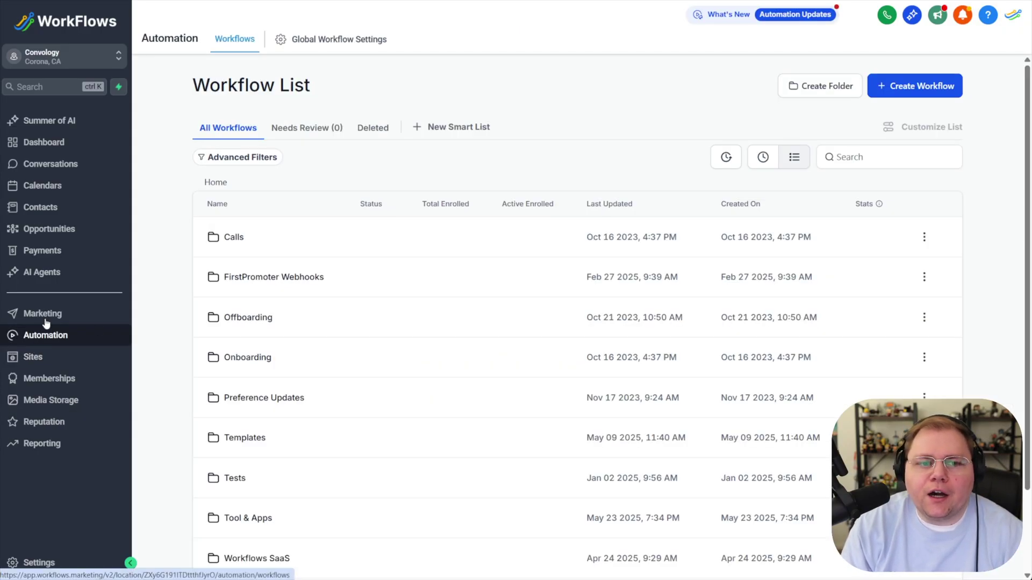
Start a new workflow from scratch with a Contact Tag trigger
{"action": "left_click", "coordinate": [896, 86]}
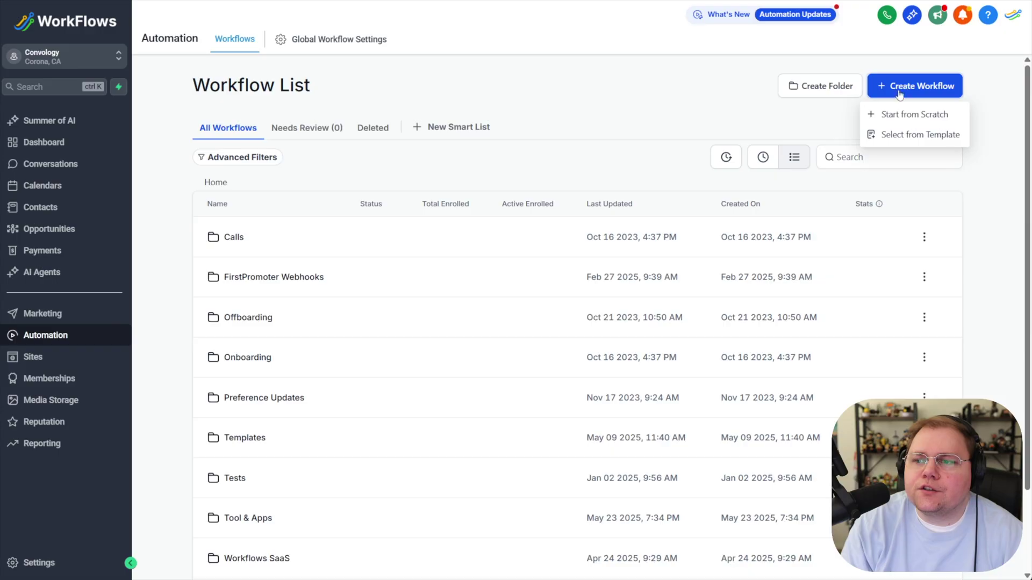
{"action": "left_click", "coordinate": [901, 115]}
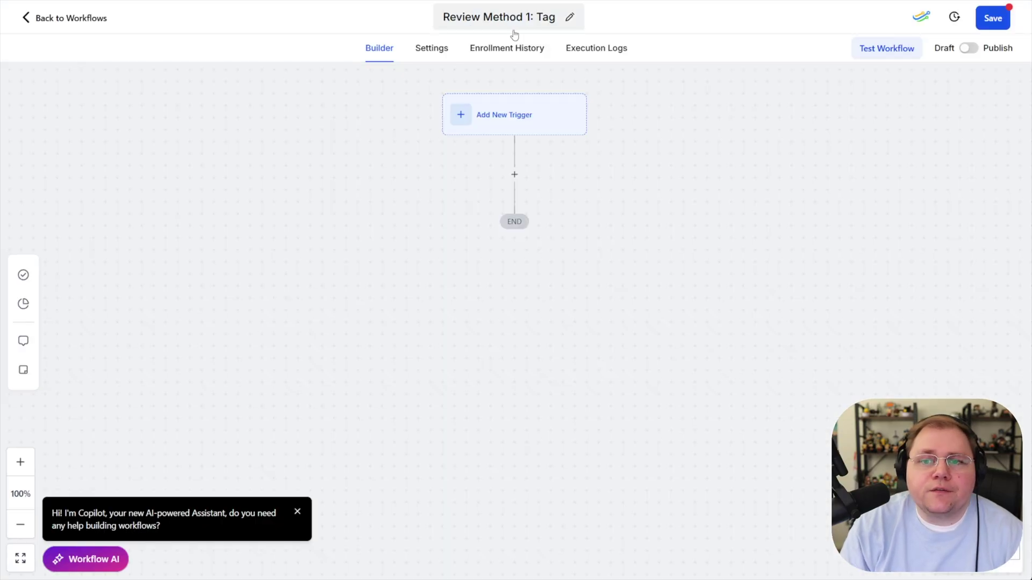
{"action": "left_click", "coordinate": [497, 119]}
{"action": "left_click", "coordinate": [747, 135]}
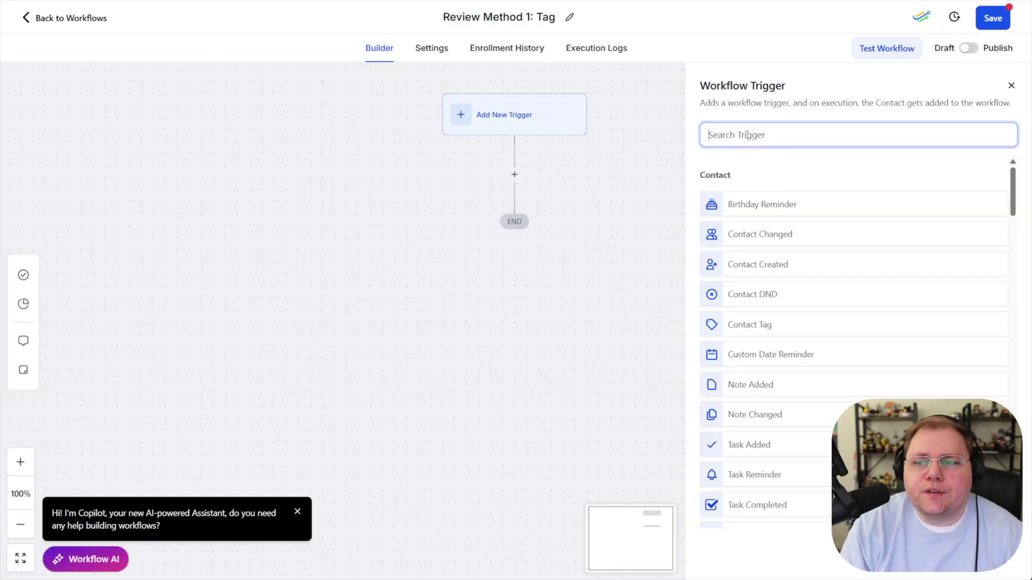
{"action": "type", "text": "t Tag"}
{"action": "left_click", "coordinate": [753, 211]}
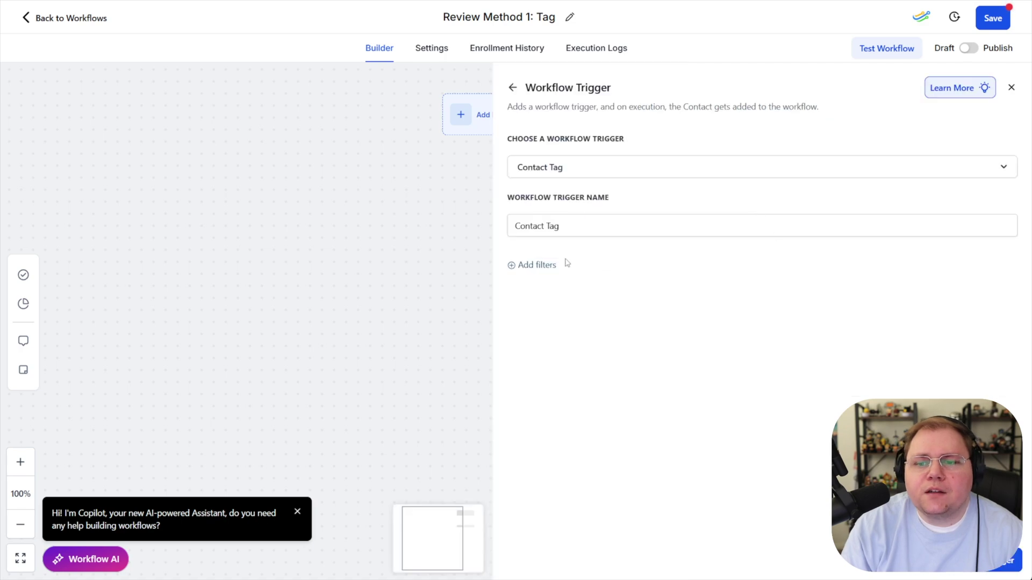
Filter the Contact Tag trigger on Tag Added, searching the tags for 'request'
{"action": "left_click", "coordinate": [560, 282]}
{"action": "left_click", "coordinate": [566, 360]}
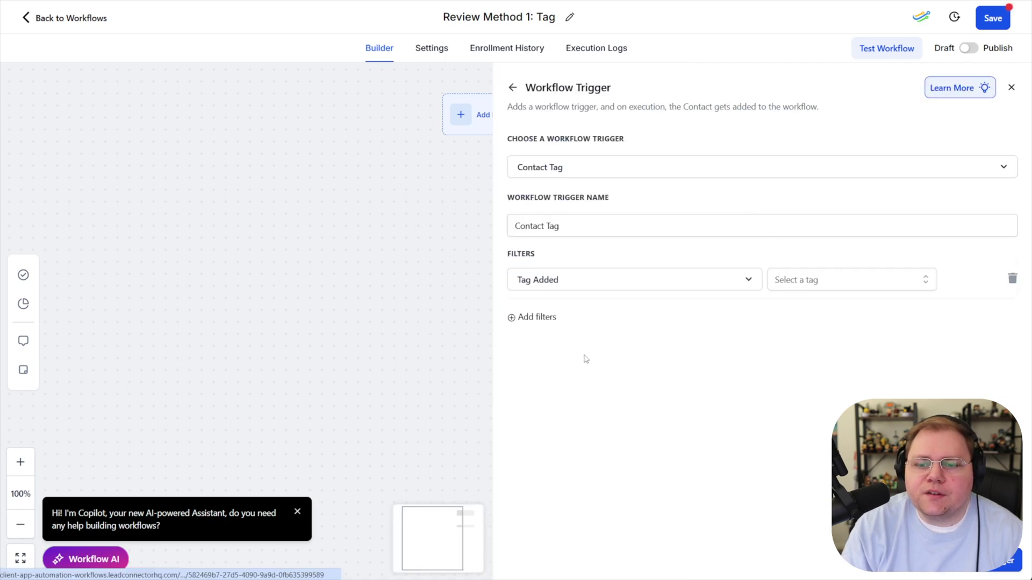
{"action": "left_click", "coordinate": [828, 278]}
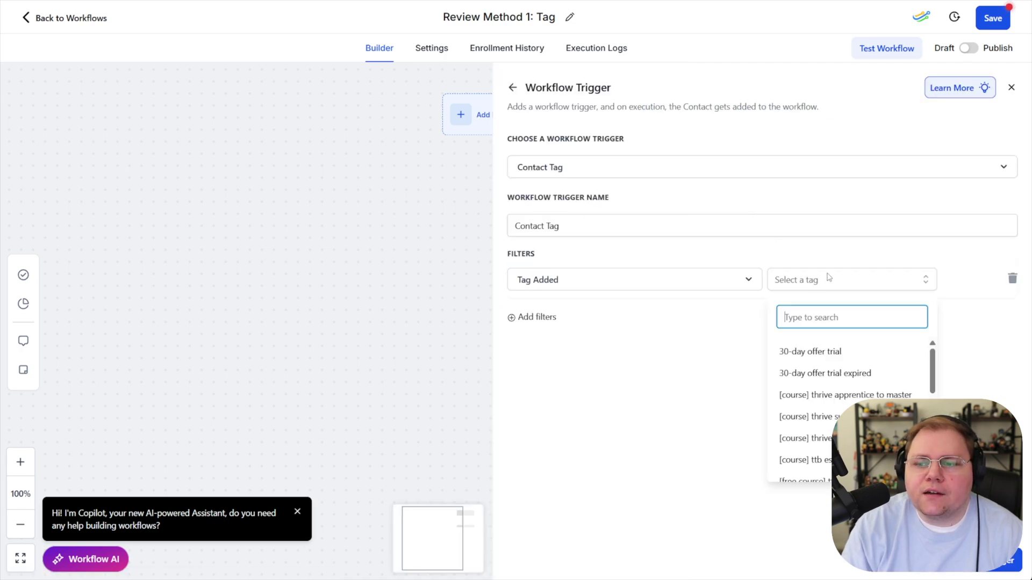
{"action": "type", "text": "request"}
{"action": "double_click", "coordinate": [816, 321]}
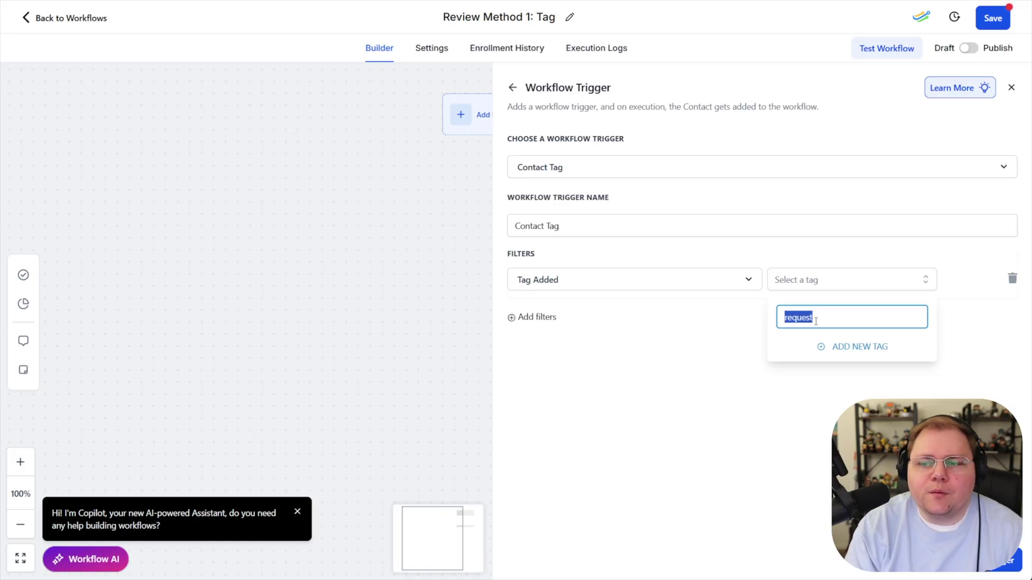
{"action": "key", "text": "BackSpace"}
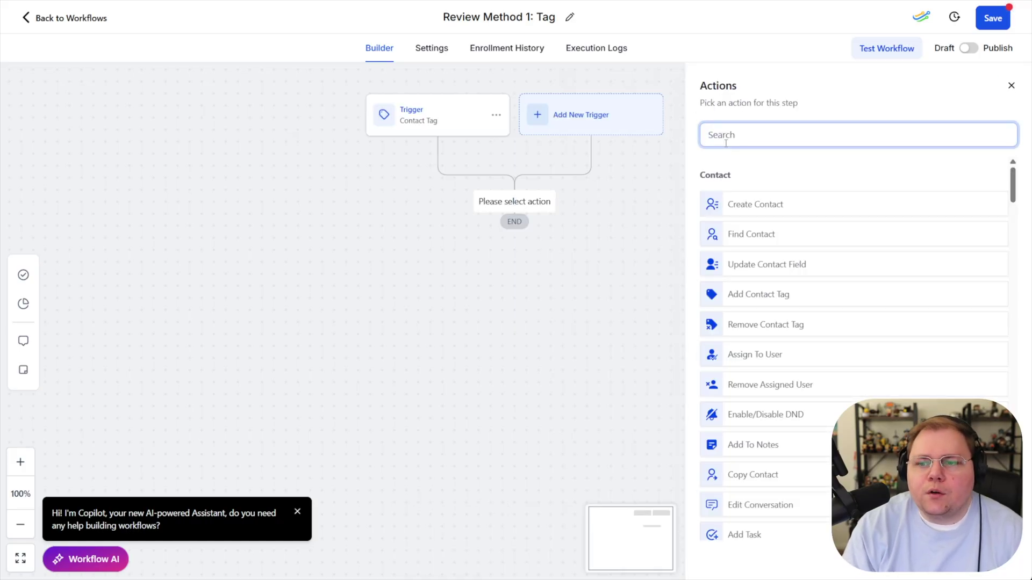
{"action": "type", "text": "req"}
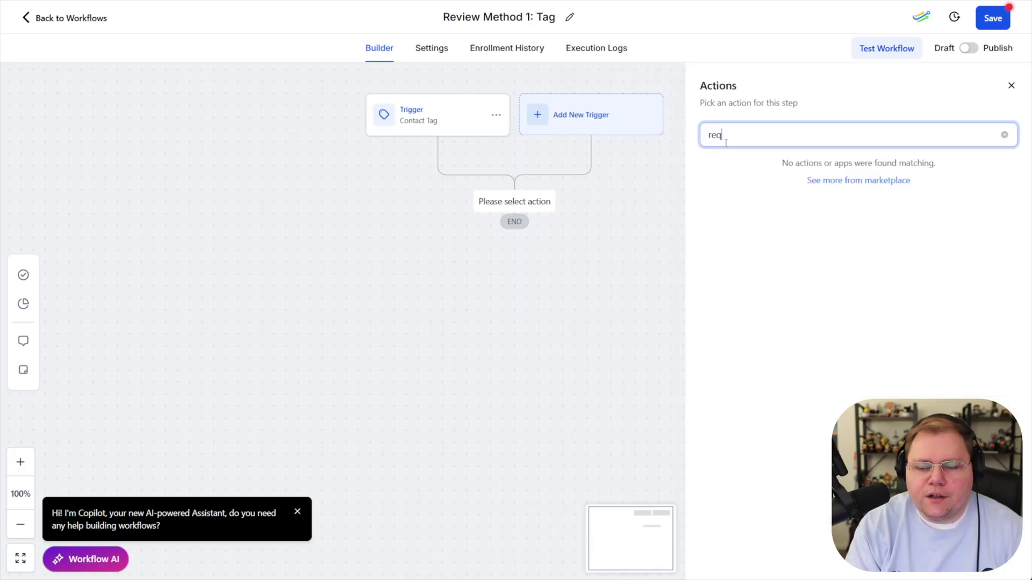
{"action": "type", "text": "uest"}
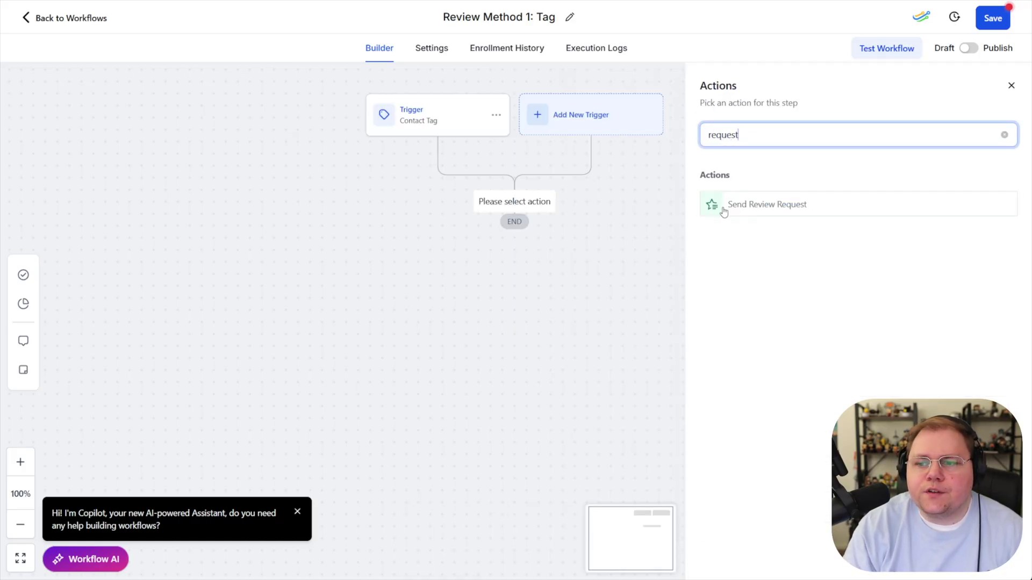
{"action": "left_click", "coordinate": [724, 211]}
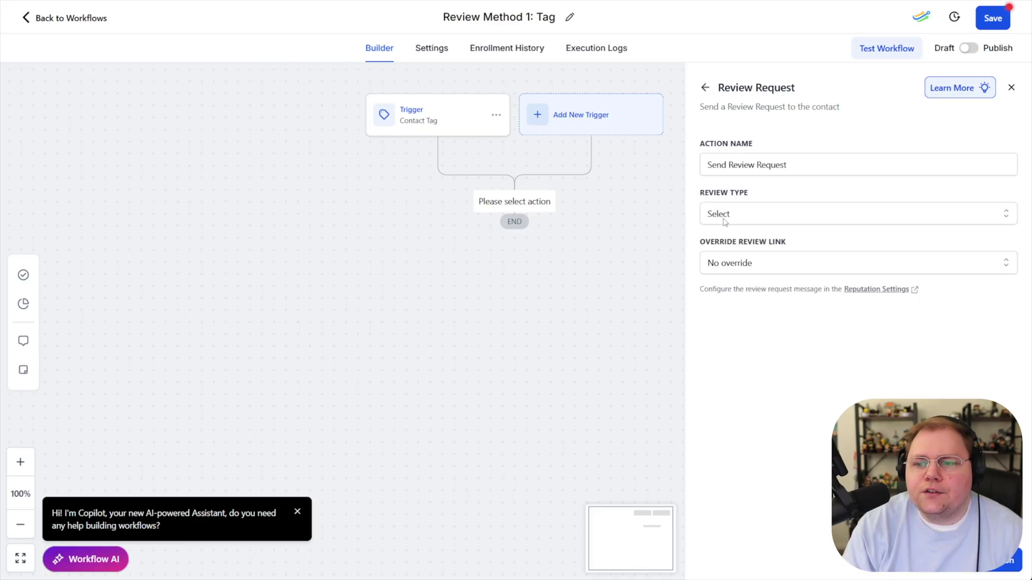
Save the first Send Review Request step with Review Type E-mail and No override
{"action": "left_click", "coordinate": [737, 218]}
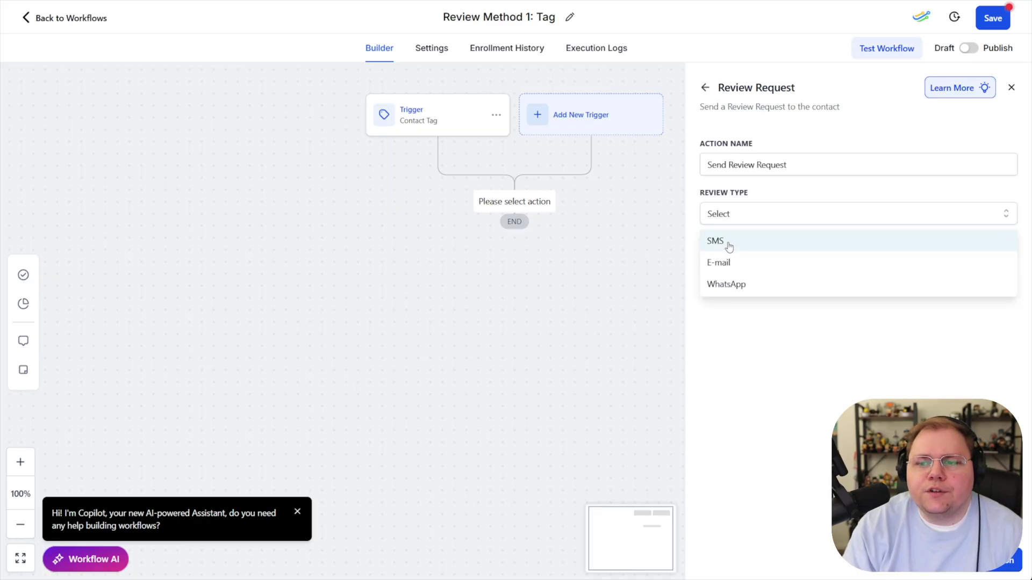
{"action": "left_click", "coordinate": [740, 263]}
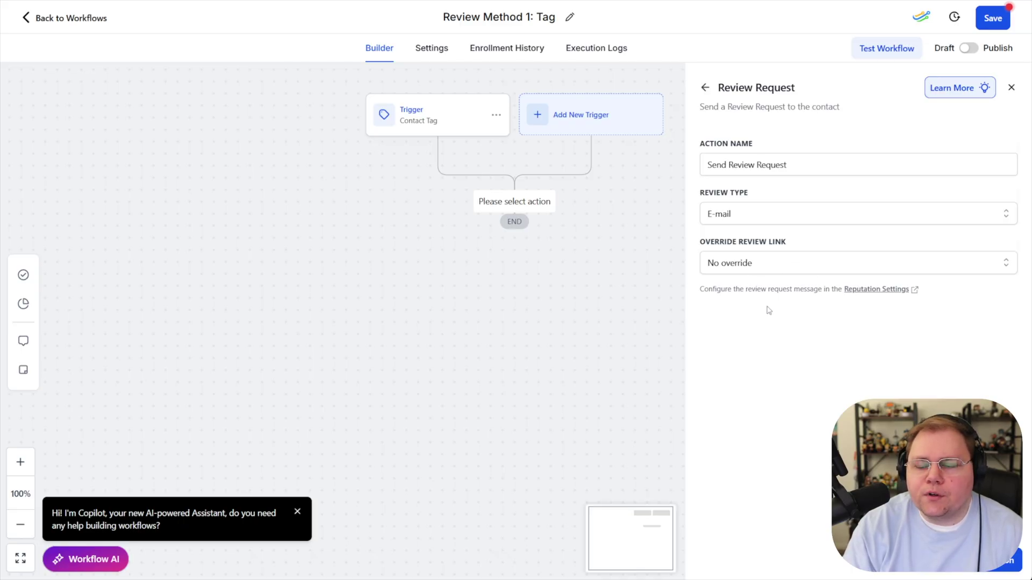
{"action": "left_click", "coordinate": [742, 263]}
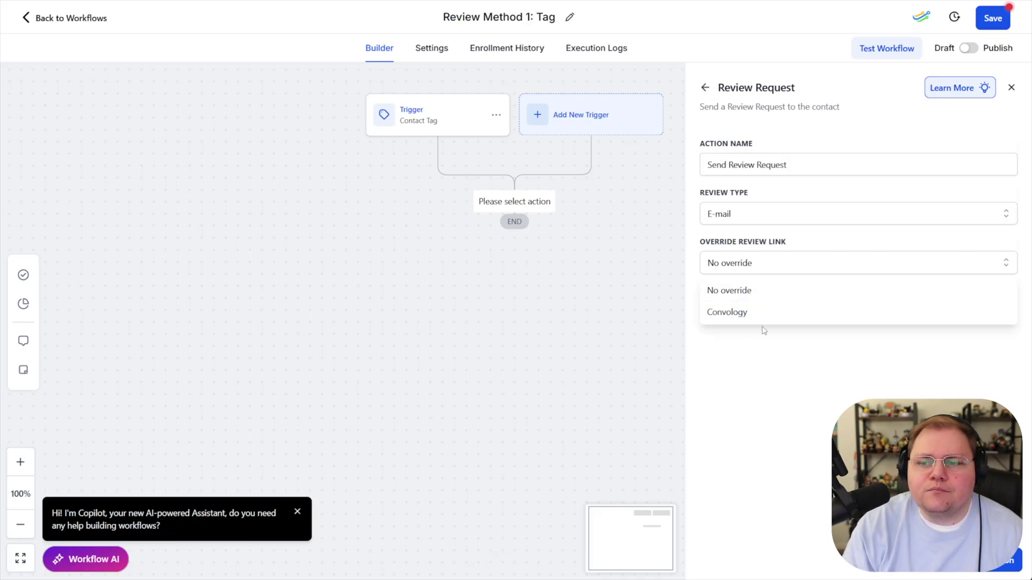
{"action": "left_click", "coordinate": [727, 290]}
{"action": "left_click", "coordinate": [1009, 561]}
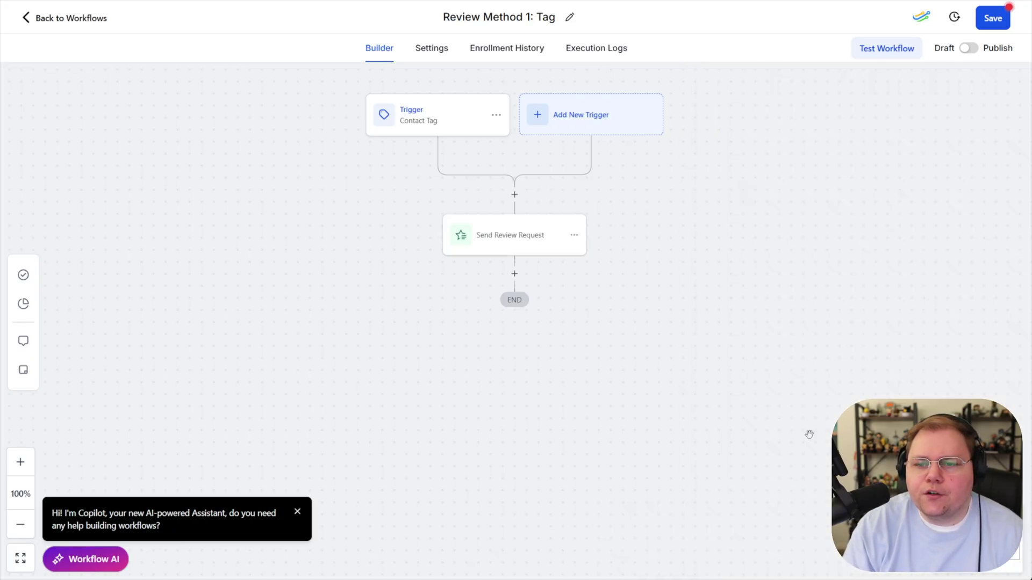
Add a second Send Review Request step, also sending by E-mail
{"action": "left_click", "coordinate": [515, 274]}
{"action": "type", "text": "Send"}
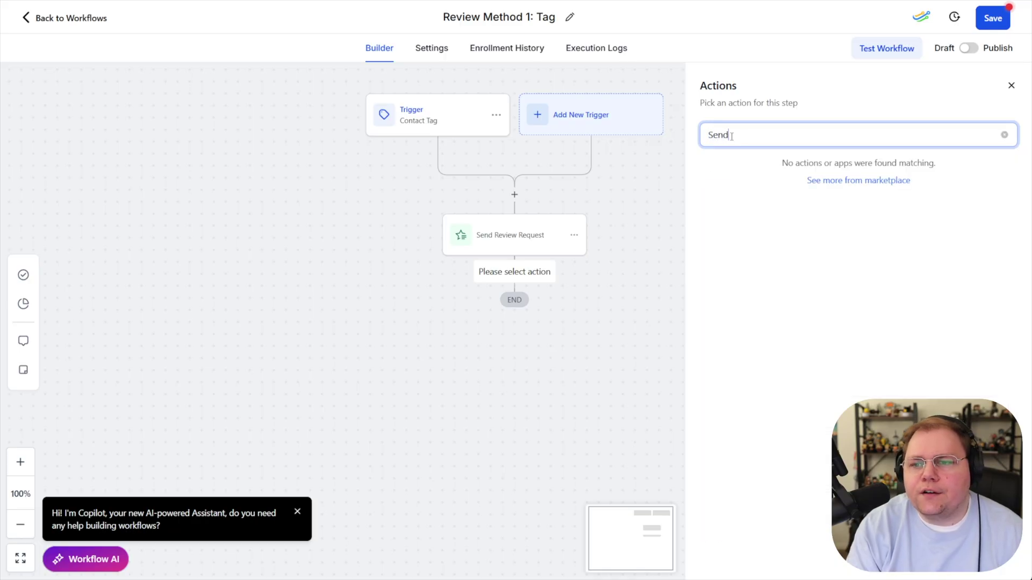
{"action": "left_click", "coordinate": [774, 293]}
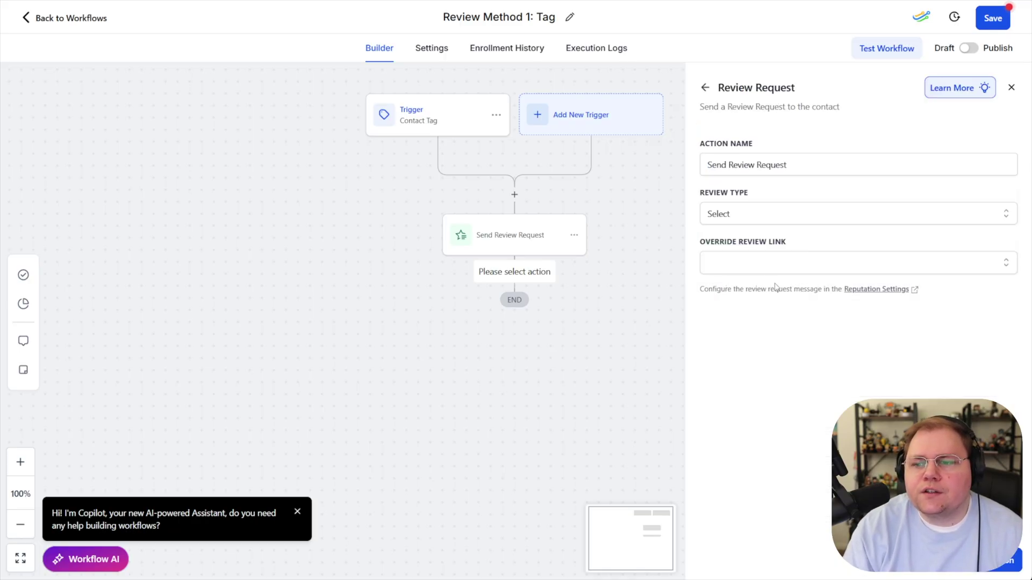
{"action": "left_click", "coordinate": [734, 218]}
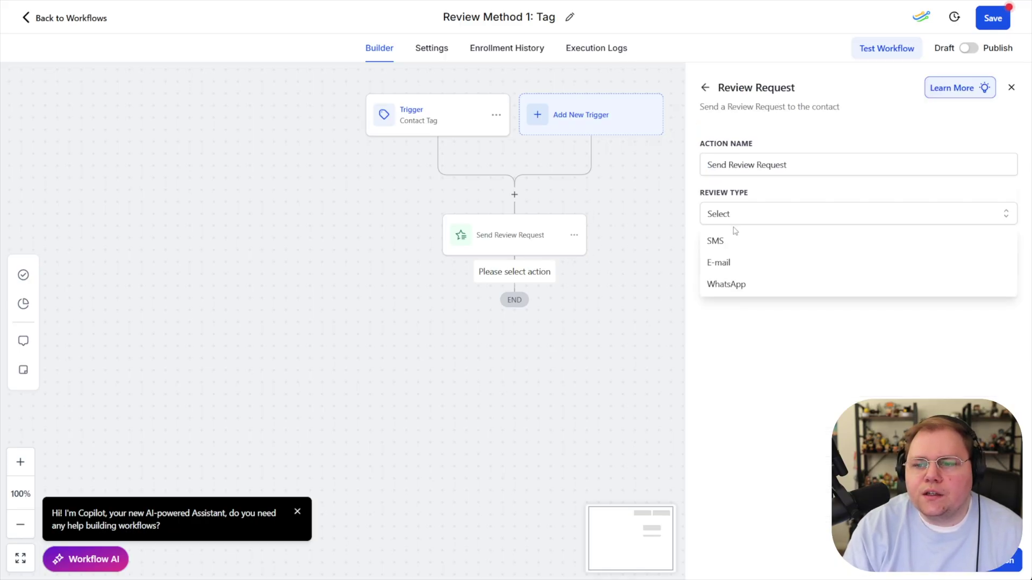
{"action": "left_click", "coordinate": [720, 262]}
{"action": "left_click", "coordinate": [1006, 561]}
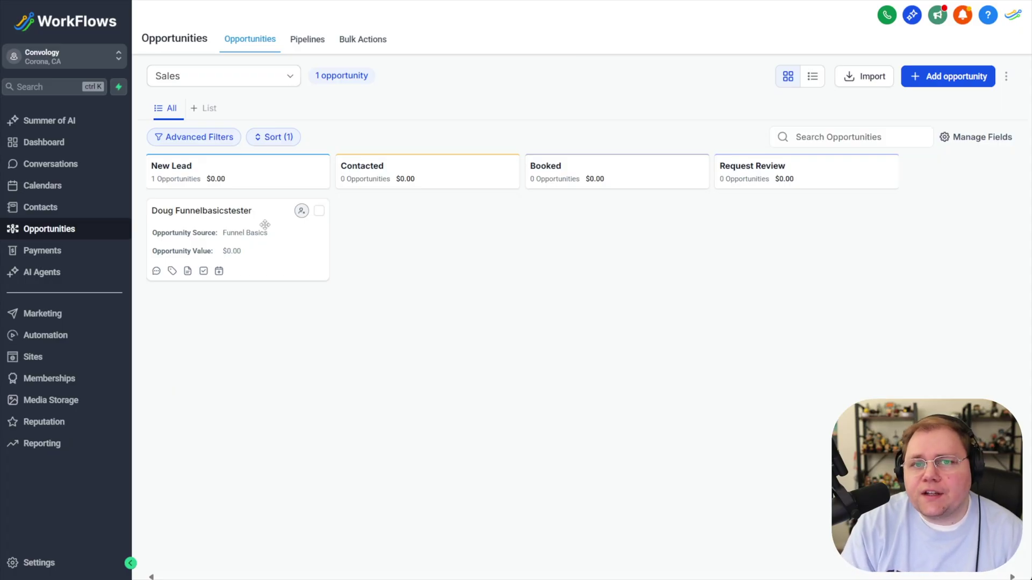
Move the test opportunity from New Lead through Contacted and Booked into Request Review
{"action": "left_click_drag", "start_coordinate": [273, 223], "coordinate": [462, 228]}
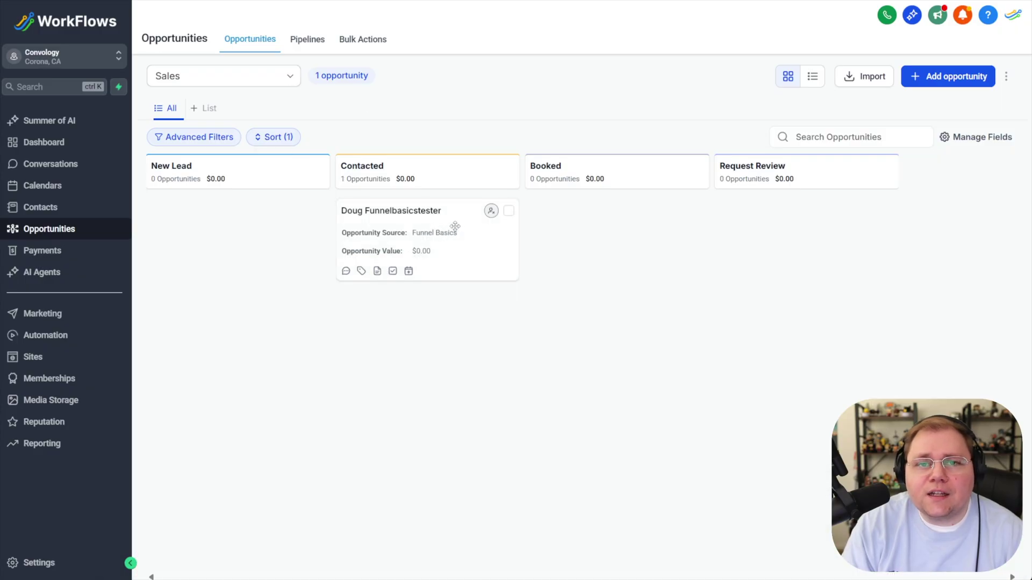
{"action": "left_click_drag", "start_coordinate": [477, 243], "coordinate": [668, 314]}
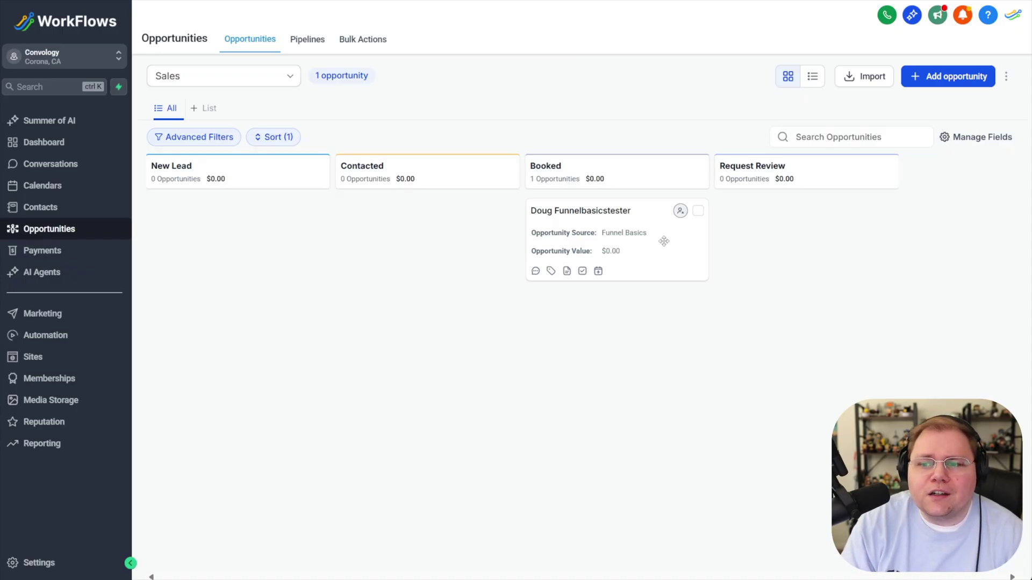
{"action": "left_click_drag", "start_coordinate": [664, 241], "coordinate": [854, 257]}
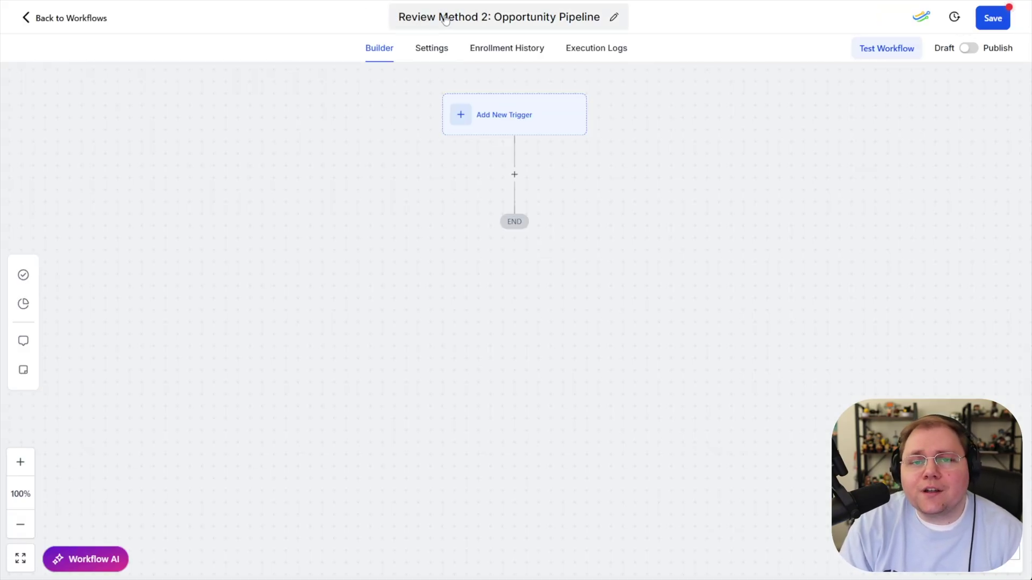
Add a Pipeline Stage Changed trigger, found by searching 'opportunity'
{"action": "left_click", "coordinate": [515, 119]}
{"action": "left_click", "coordinate": [723, 134]}
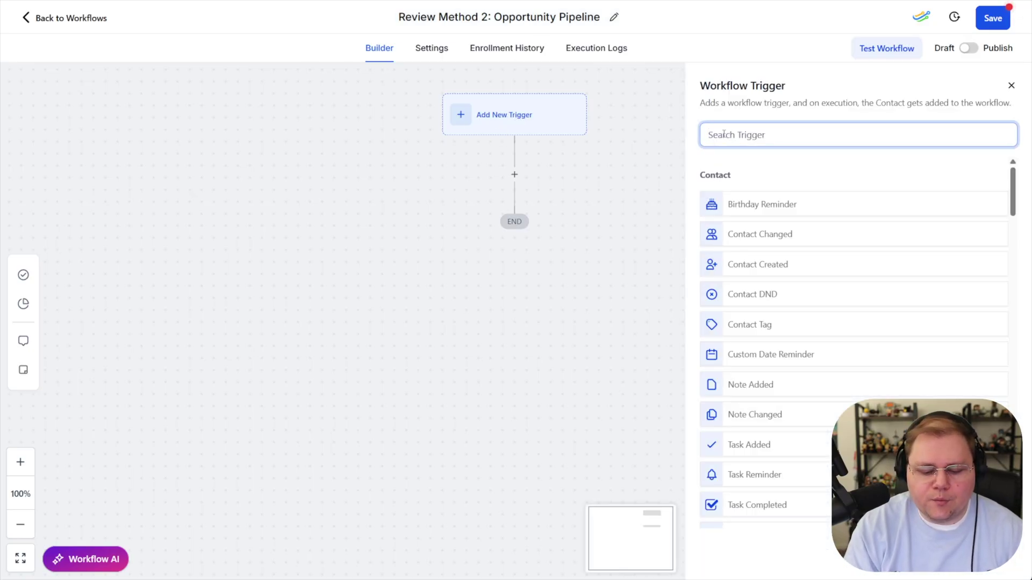
{"action": "type", "text": "opportunity"}
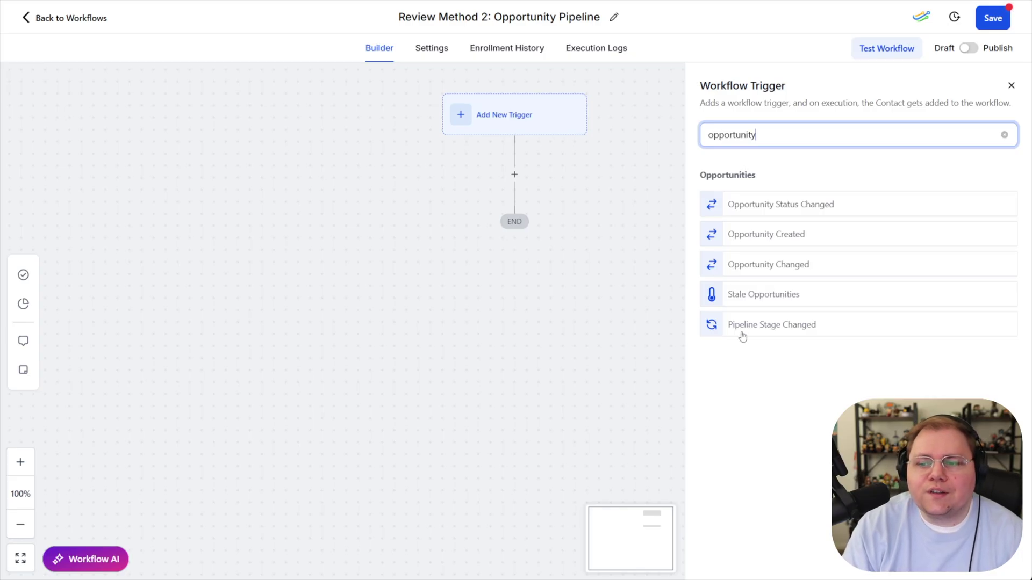
{"action": "left_click", "coordinate": [788, 327]}
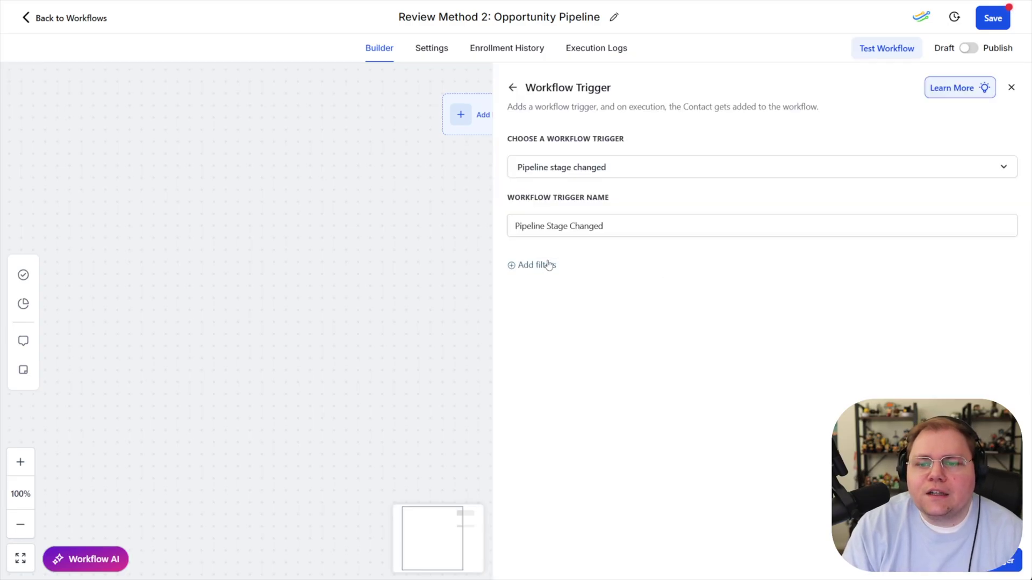
{"action": "left_click_drag", "start_coordinate": [546, 307], "coordinate": [552, 304]}
Filter the trigger to pipeline Sales and stage Request Review, then save it
{"action": "left_click", "coordinate": [553, 282]}
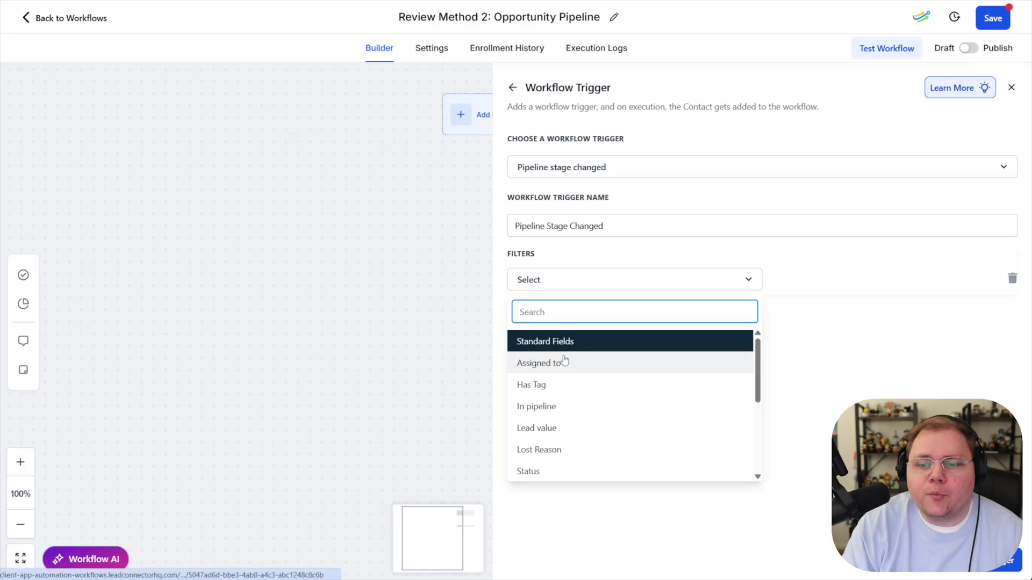
{"action": "left_click", "coordinate": [548, 407]}
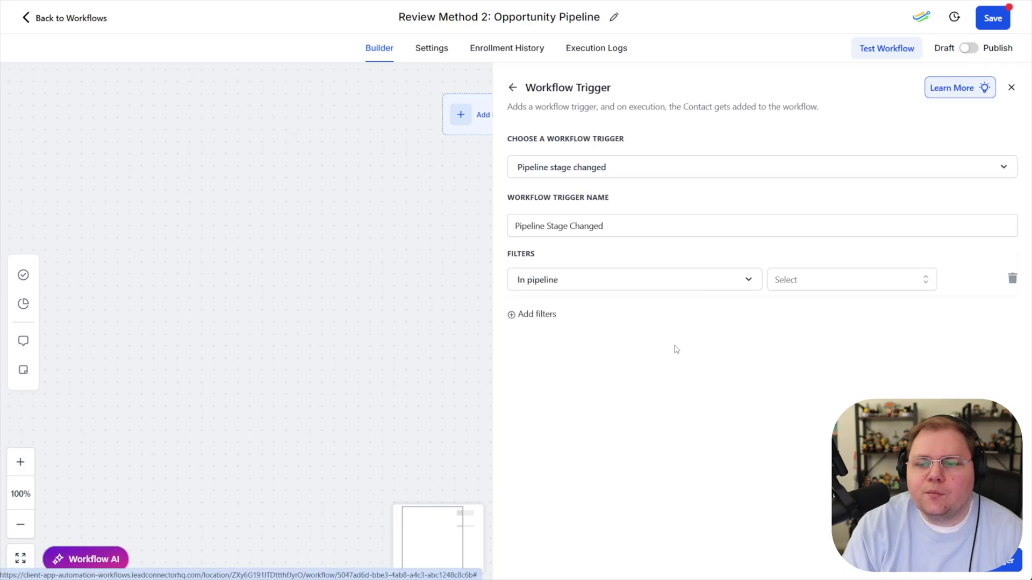
{"action": "left_click", "coordinate": [823, 291]}
{"action": "left_click", "coordinate": [783, 356]}
{"action": "left_click", "coordinate": [526, 316]}
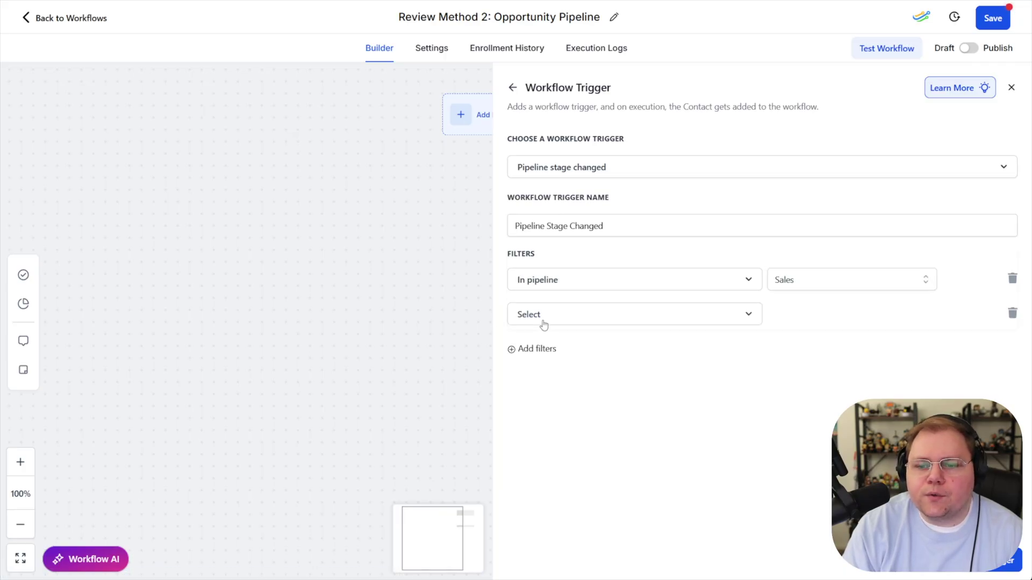
{"action": "left_click", "coordinate": [548, 323]}
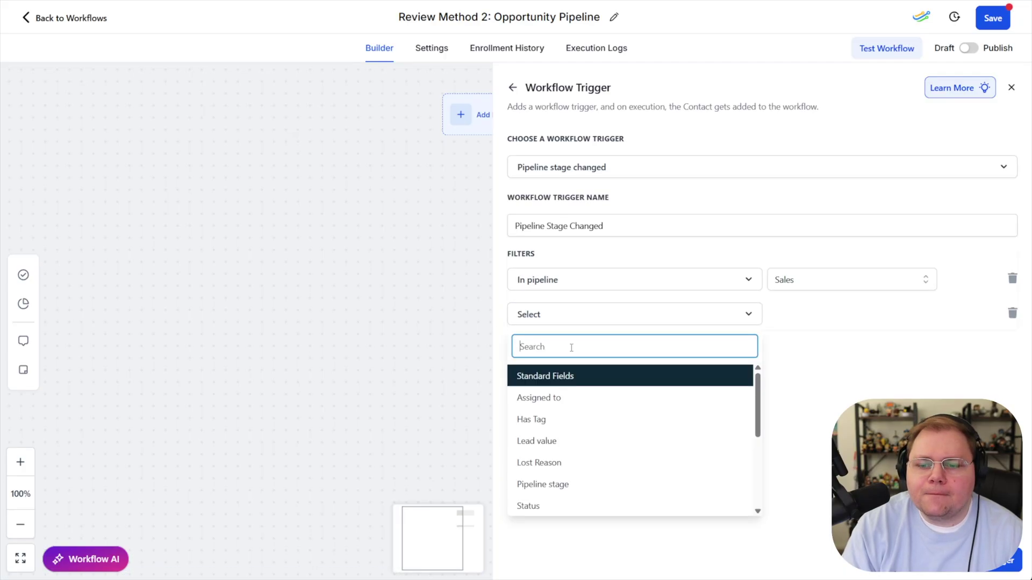
{"action": "left_click", "coordinate": [569, 488]}
{"action": "left_click", "coordinate": [814, 323]}
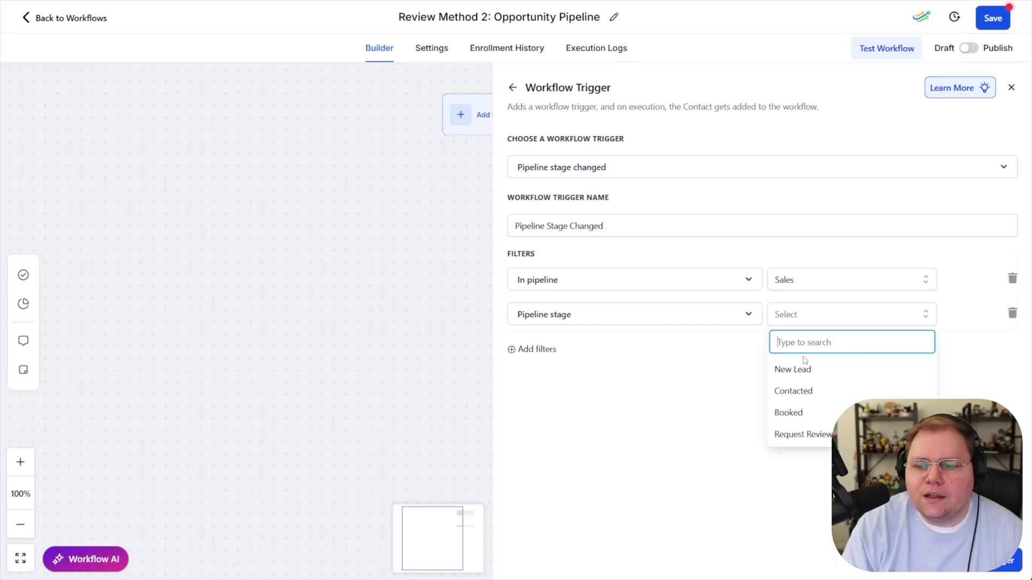
{"action": "left_click", "coordinate": [802, 433]}
{"action": "left_click", "coordinate": [357, 99]}
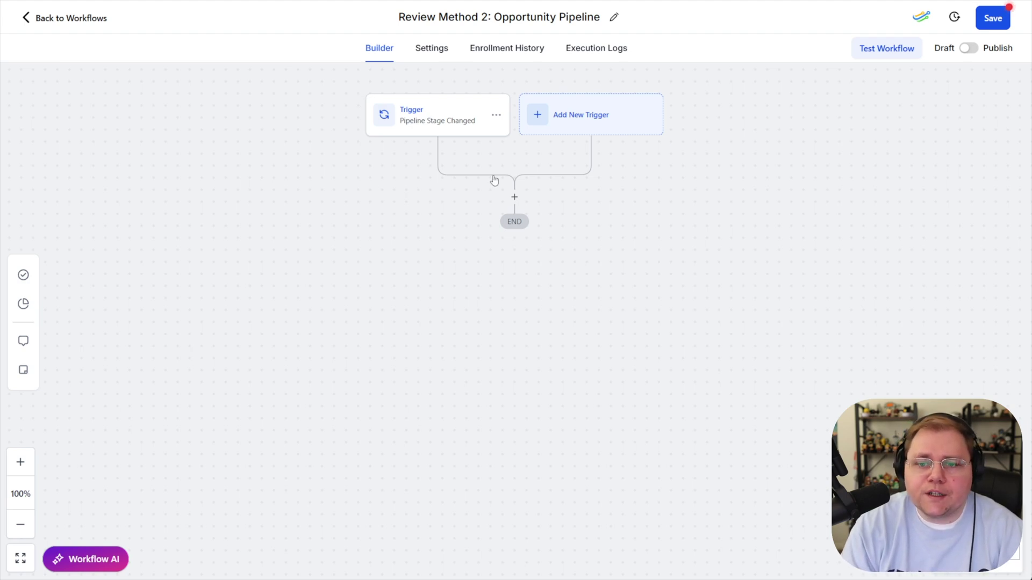
Add a Send Review Request step after the trigger with Review Type E-mail
{"action": "left_click", "coordinate": [514, 196]}
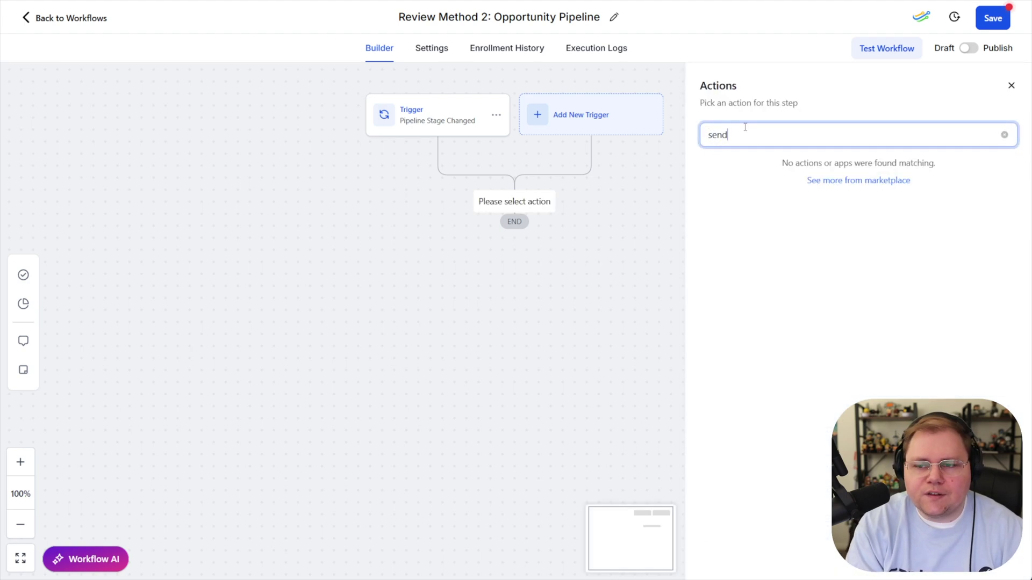
{"action": "type", "text": "rev"}
{"action": "key", "text": "Return"}
{"action": "left_click", "coordinate": [756, 214]}
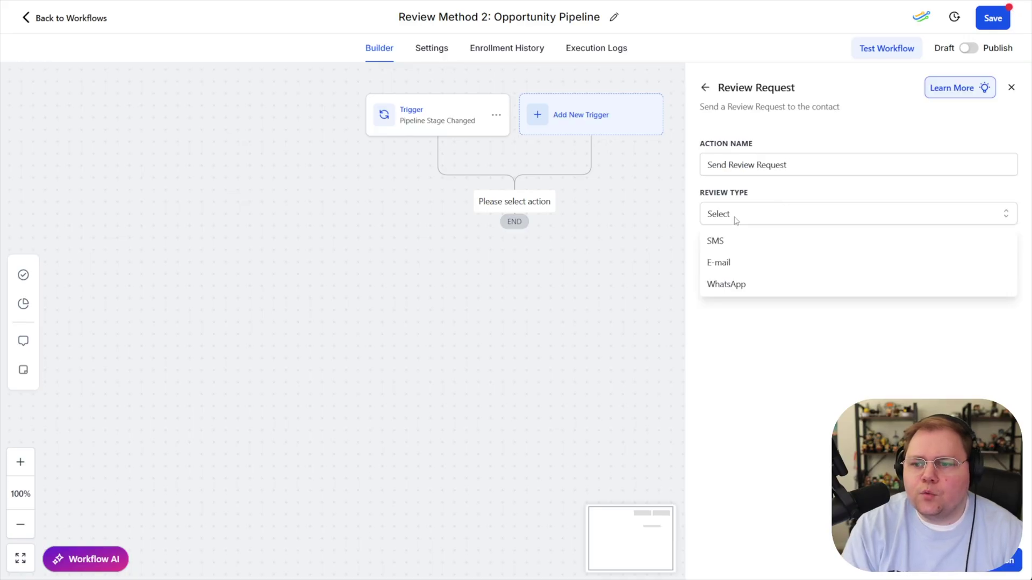
{"action": "left_click", "coordinate": [731, 262]}
{"action": "left_click", "coordinate": [1006, 560]}
Add and save a second Send Review Request step
{"action": "type", "text": "send review"}
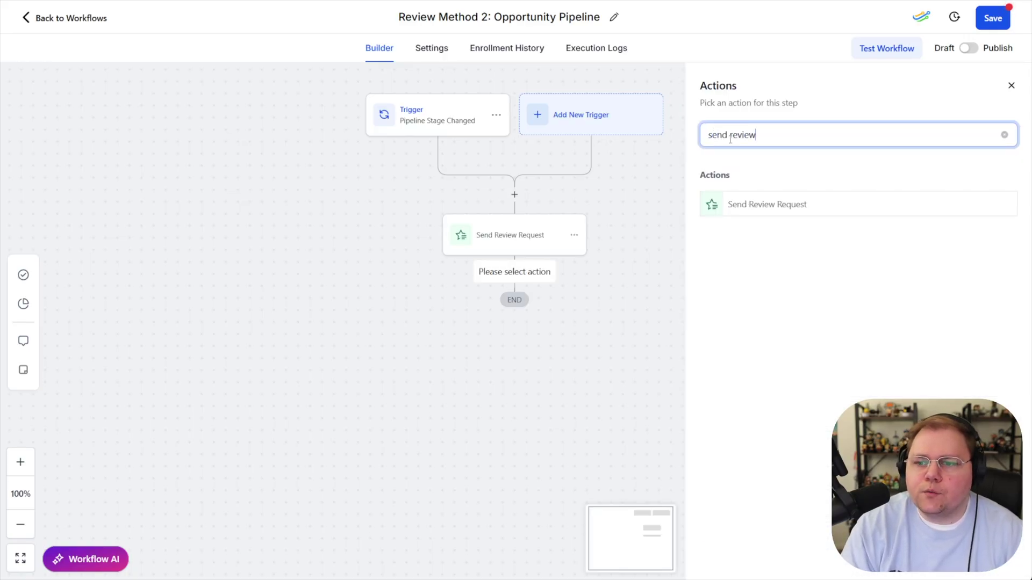
{"action": "left_click", "coordinate": [760, 205]}
{"action": "left_click", "coordinate": [1006, 560]}
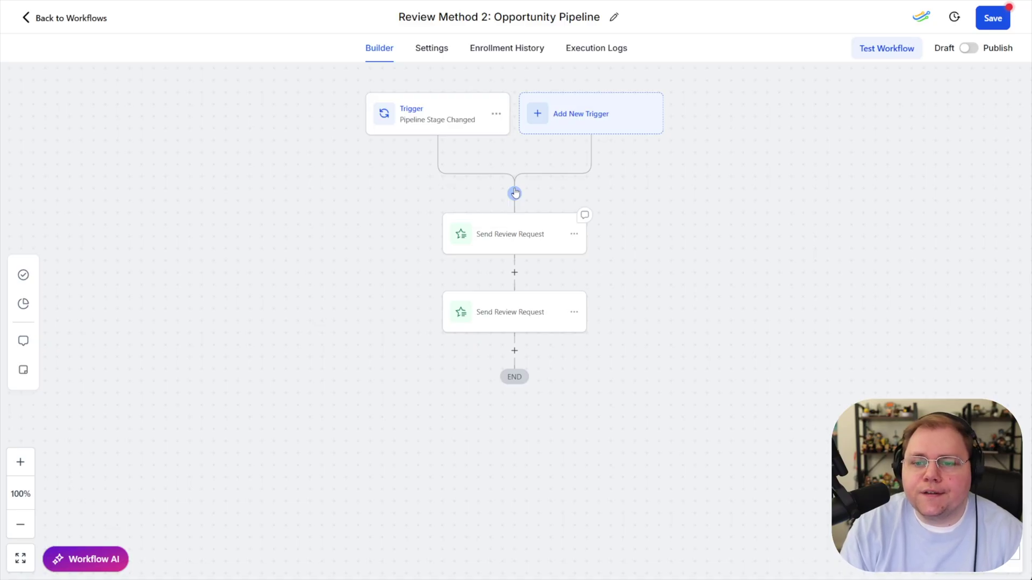
{"action": "left_click", "coordinate": [515, 194]}
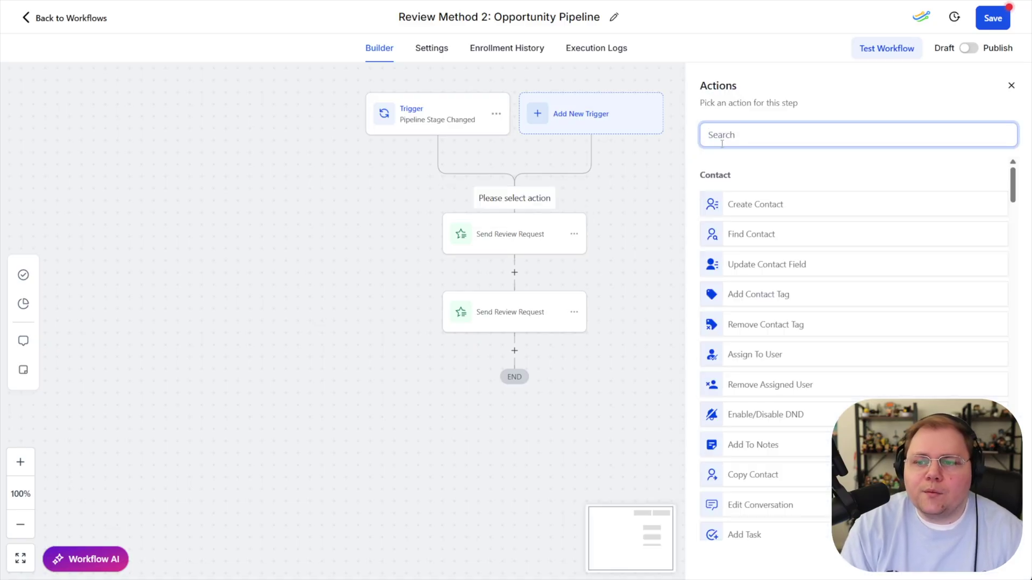
{"action": "type", "text": "wait"}
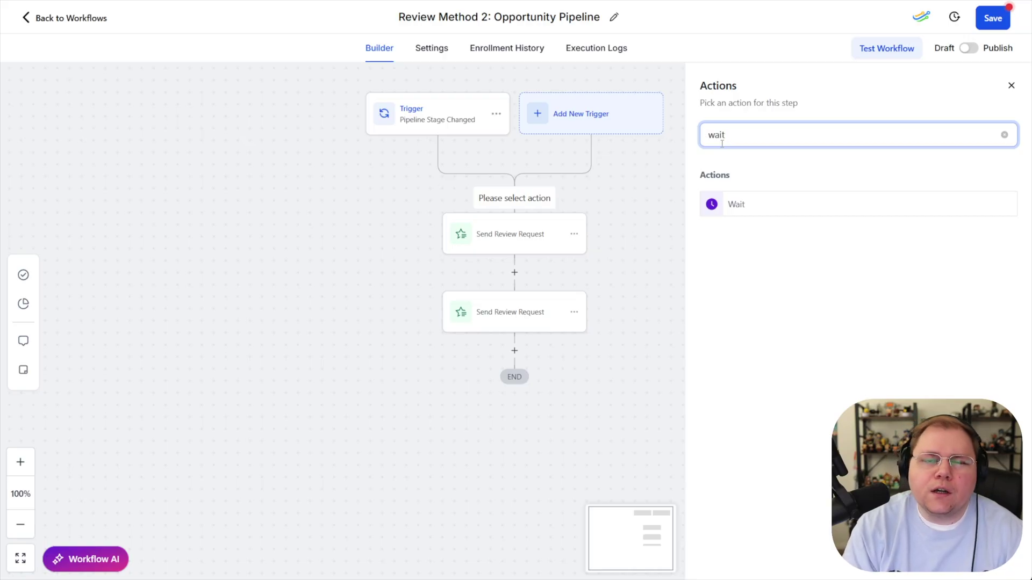
{"action": "left_click", "coordinate": [737, 207]}
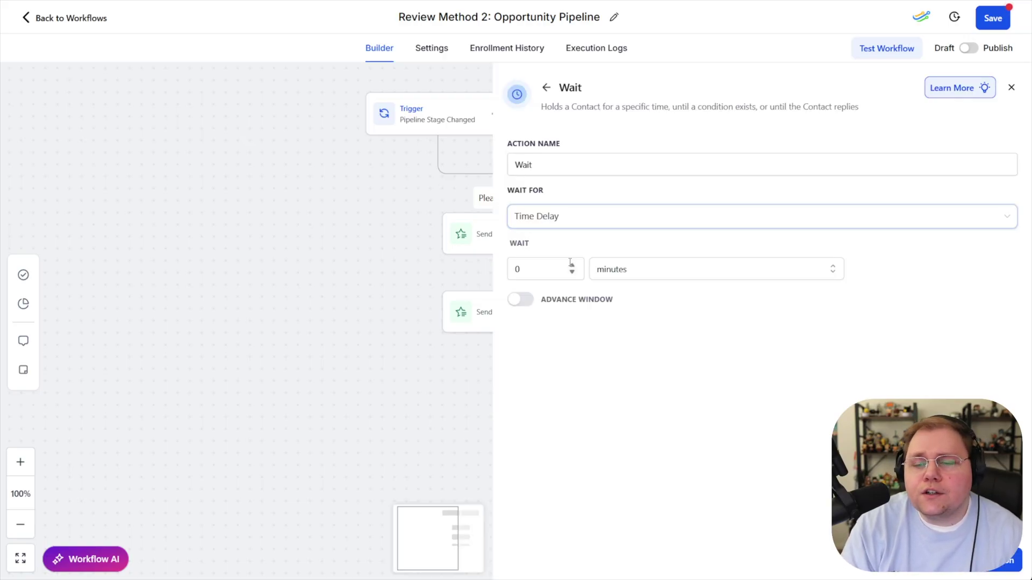
{"action": "left_click", "coordinate": [625, 268]}
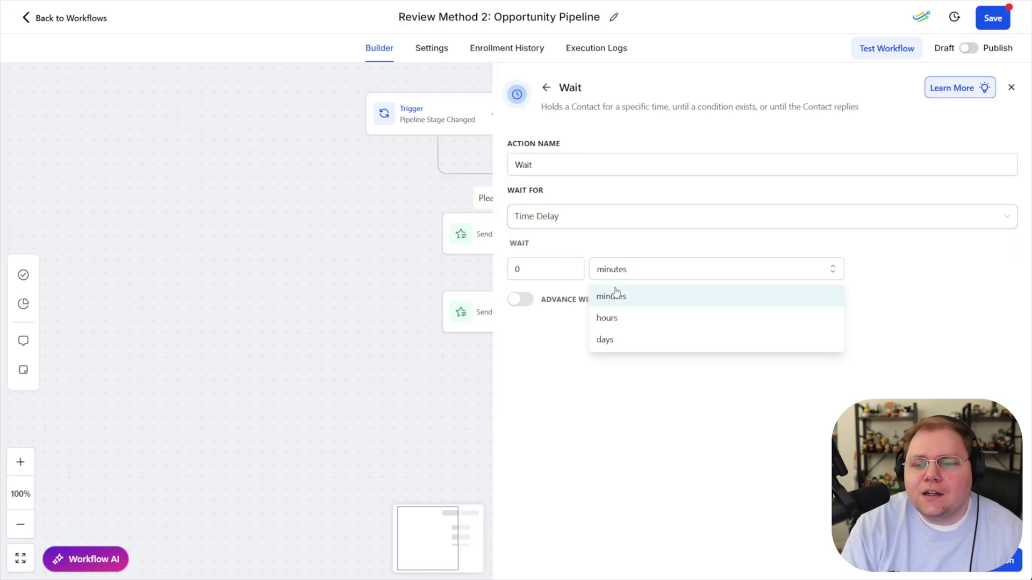
{"action": "left_click", "coordinate": [614, 322]}
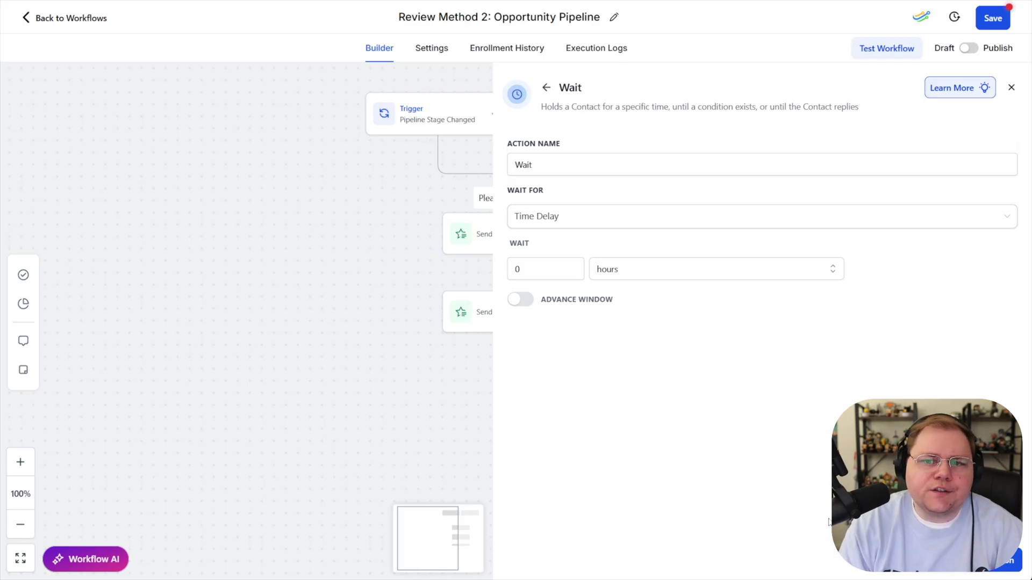
{"action": "key", "text": "Escape"}
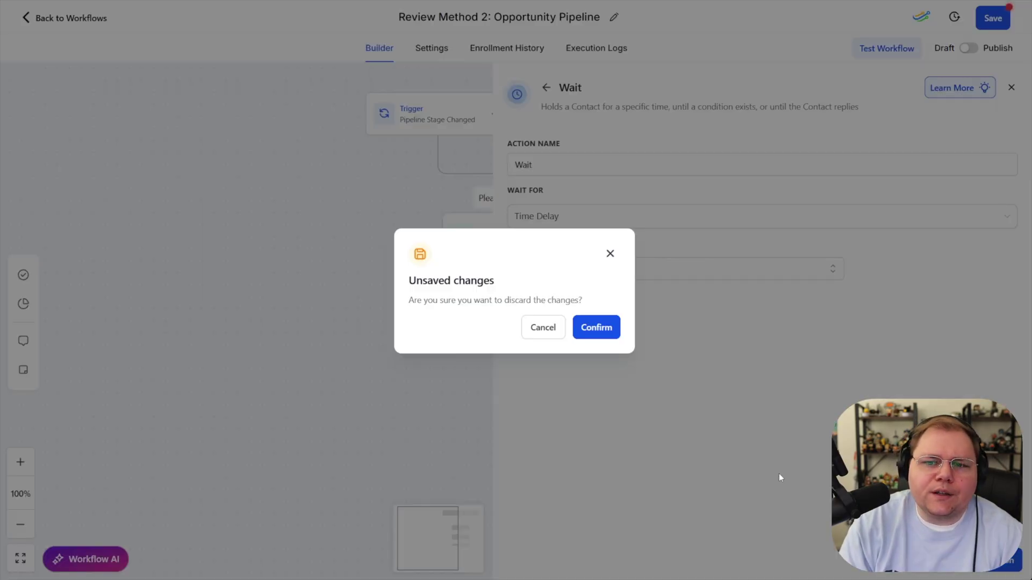
{"action": "left_click", "coordinate": [603, 329]}
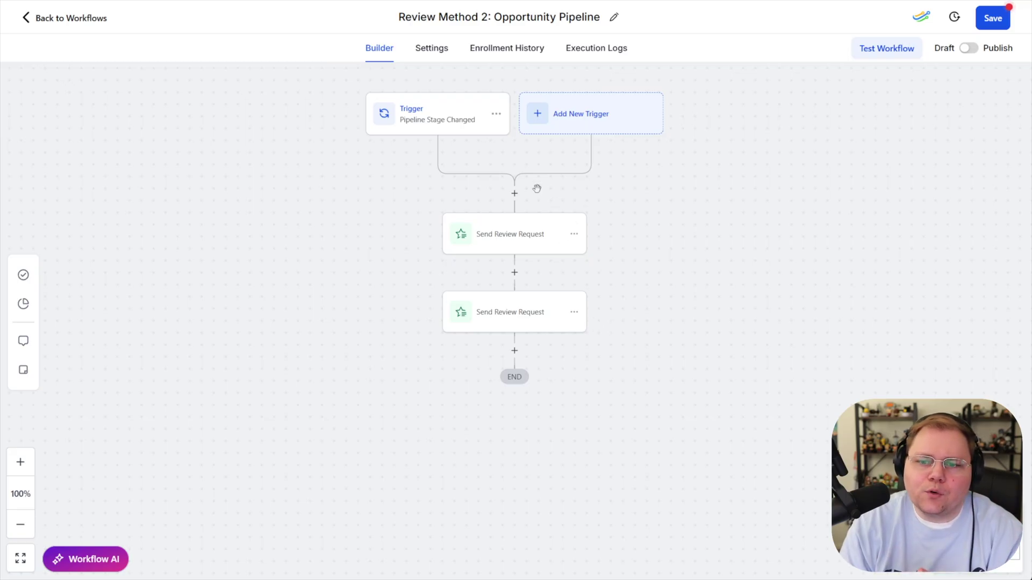
Add an Update Opportunity step after the second review request, setting Status to Won
{"action": "left_click", "coordinate": [514, 350]}
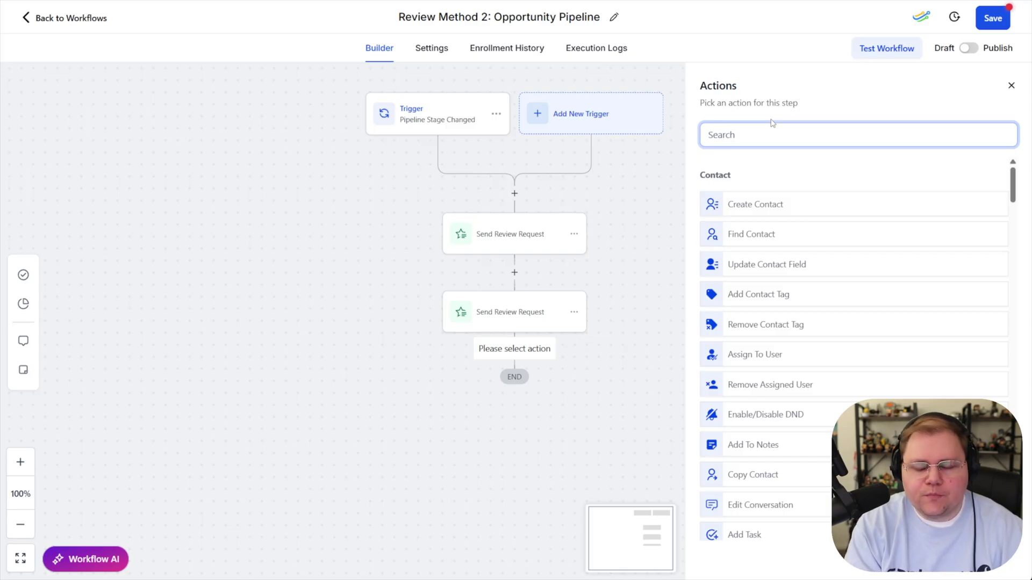
{"action": "type", "text": "opportunity"}
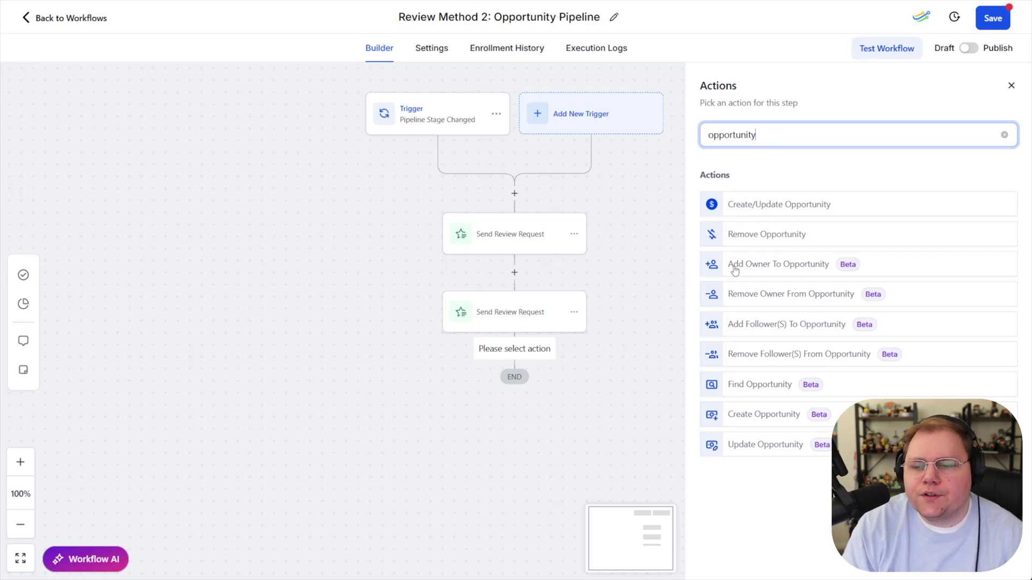
{"action": "left_click", "coordinate": [745, 445]}
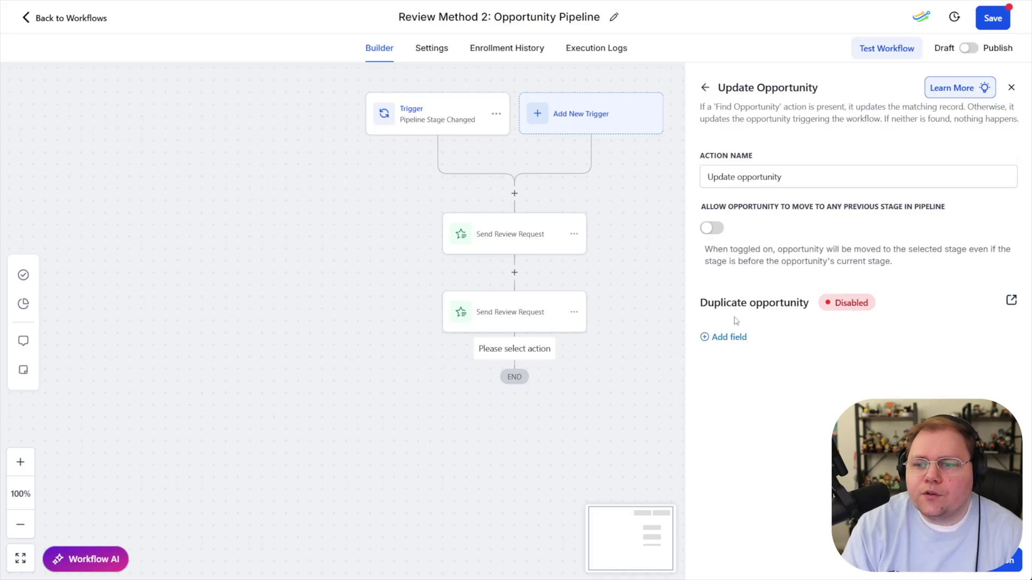
{"action": "left_click", "coordinate": [733, 337]}
{"action": "left_click", "coordinate": [766, 350]}
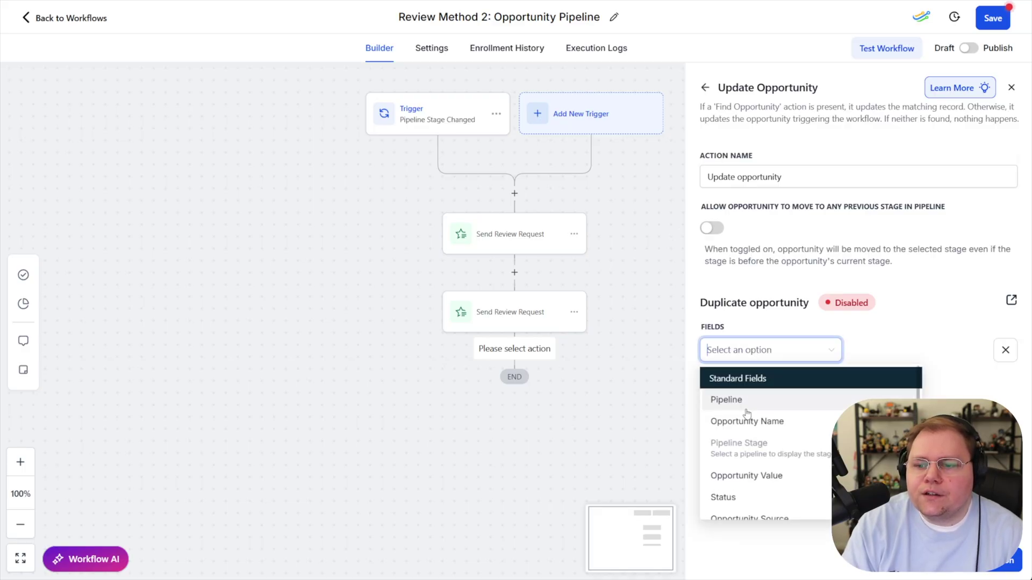
{"action": "left_click", "coordinate": [731, 495]}
{"action": "left_click", "coordinate": [912, 354]}
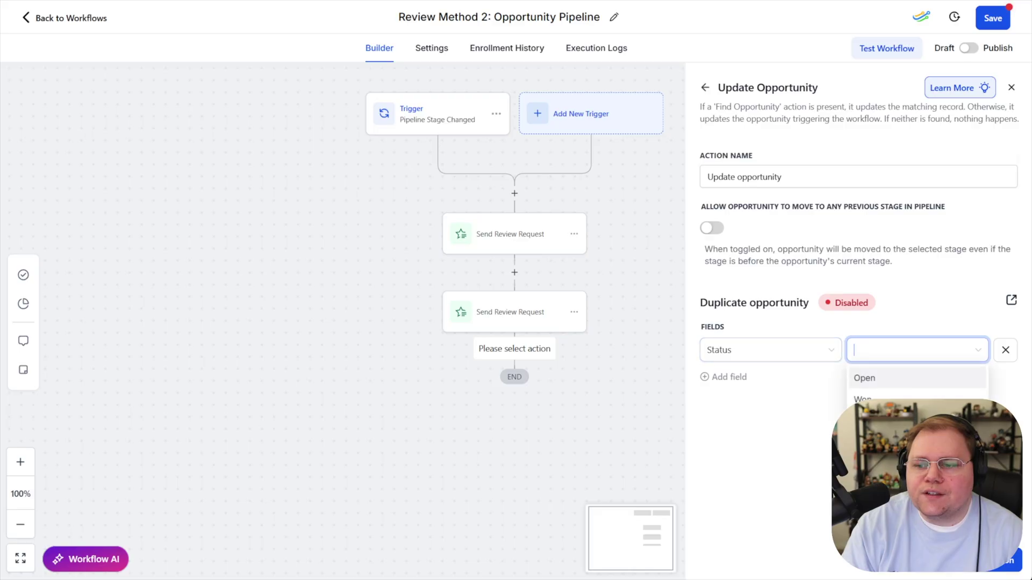
{"action": "left_click", "coordinate": [863, 400]}
{"action": "left_click", "coordinate": [1011, 87]}
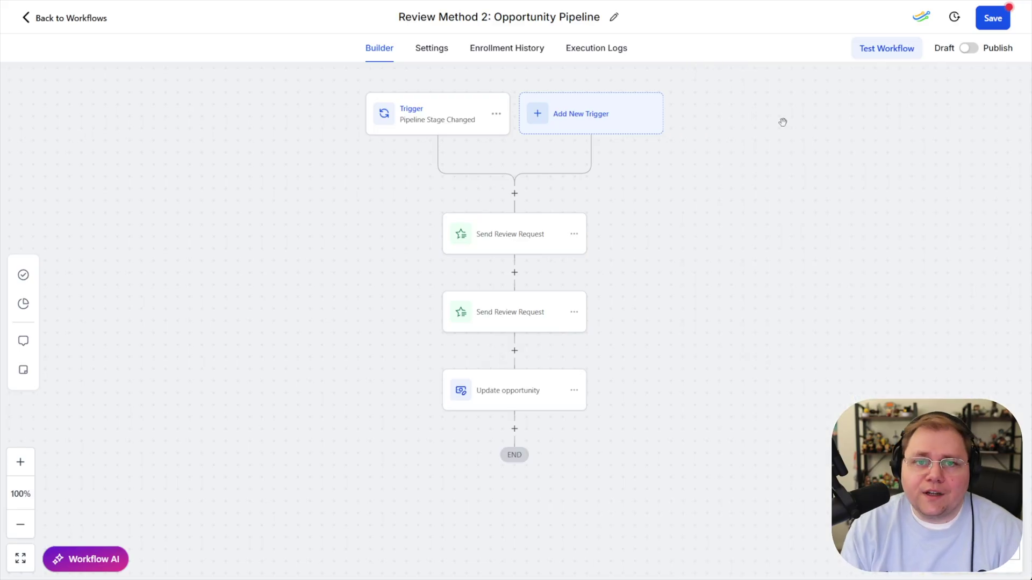